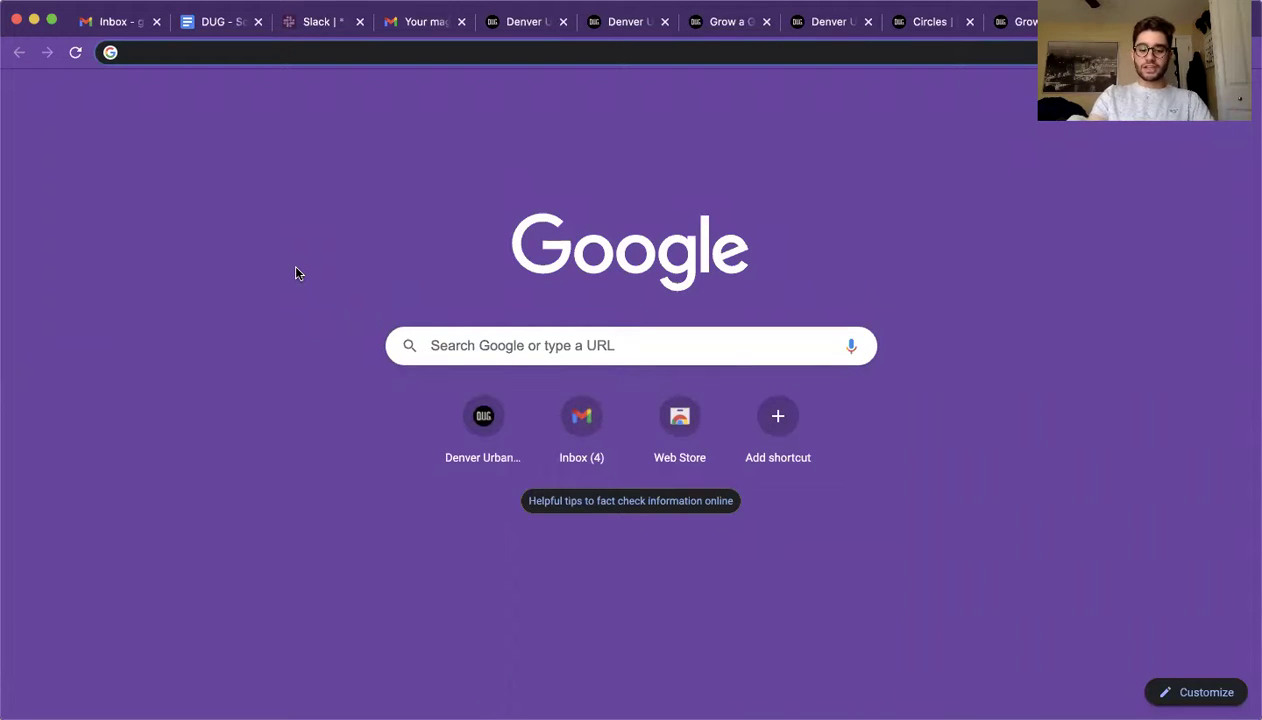
- Load community.dug.org in Chrome from the 'commun' autocomplete to reach the community feed
click(222, 55)
text(com m)
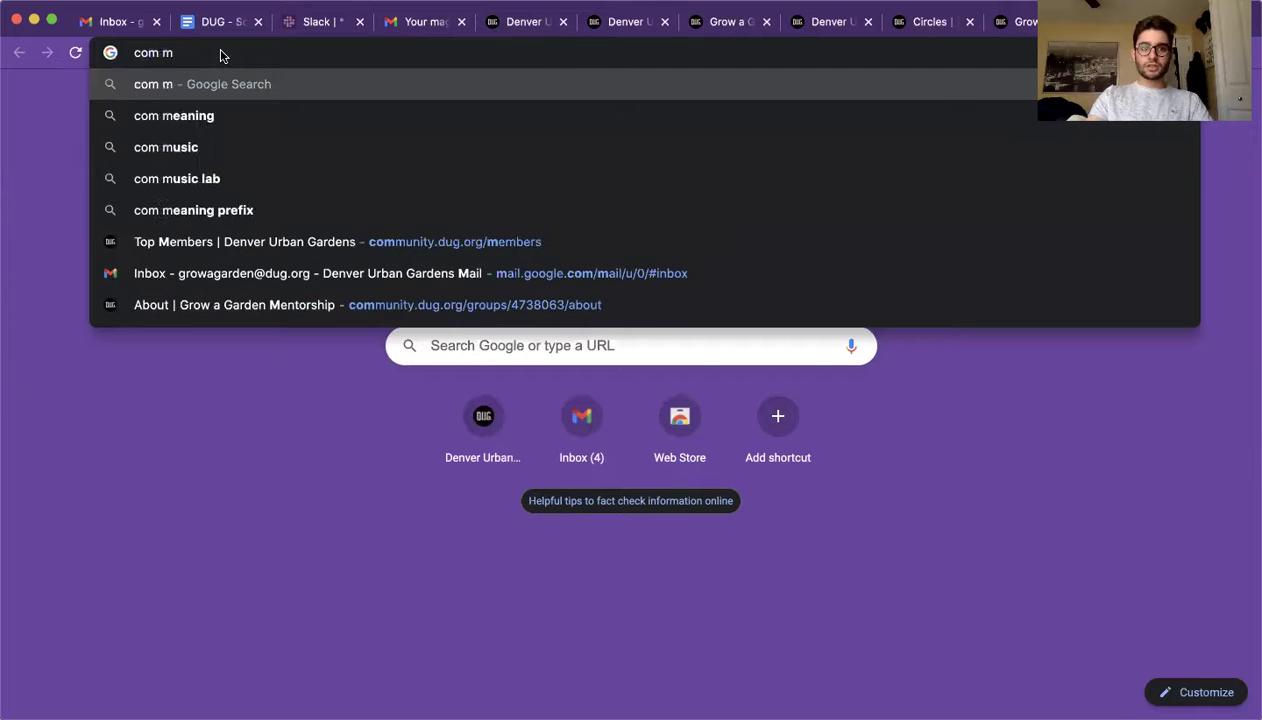
key(BackSpace)
key(BackSpace)
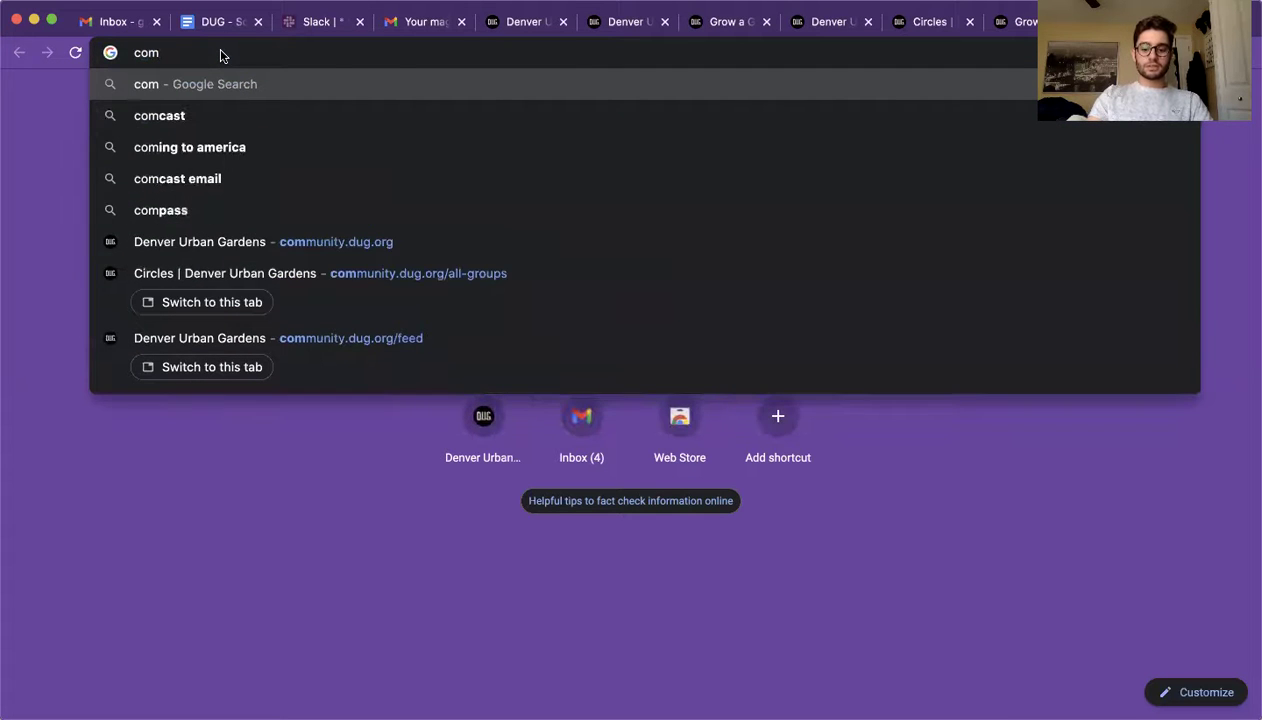
text(mun)
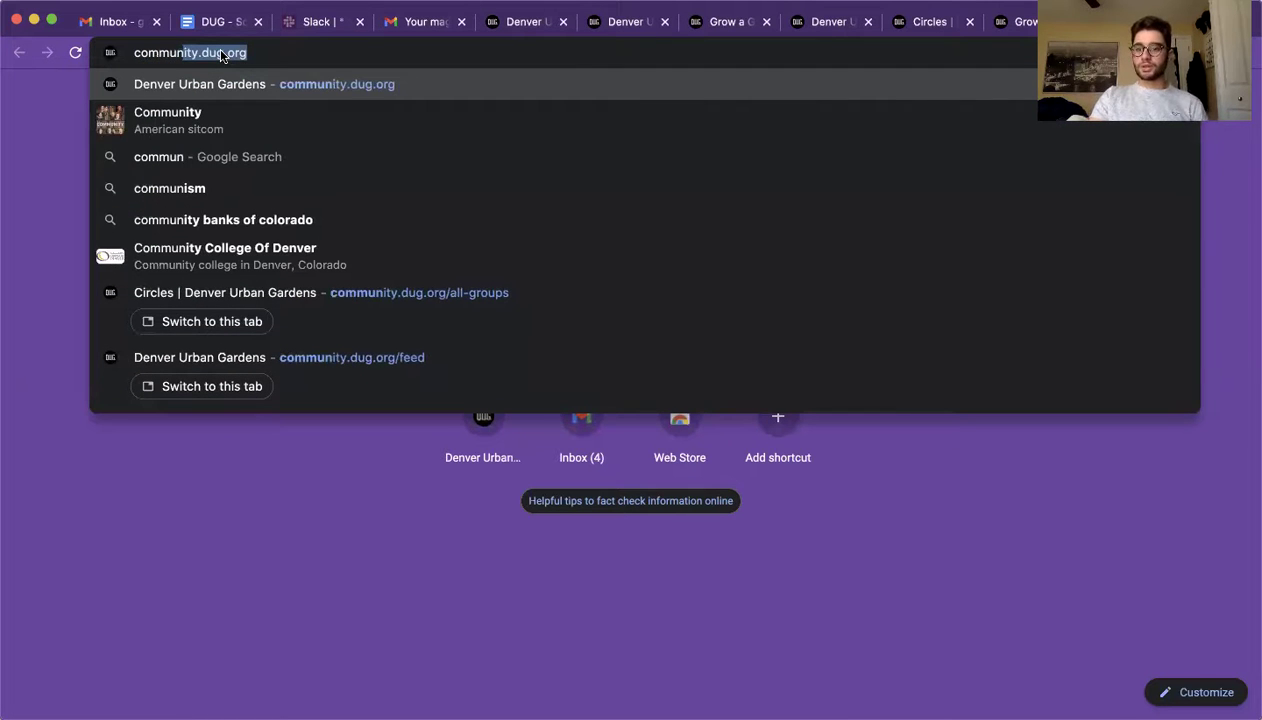
key(Return)
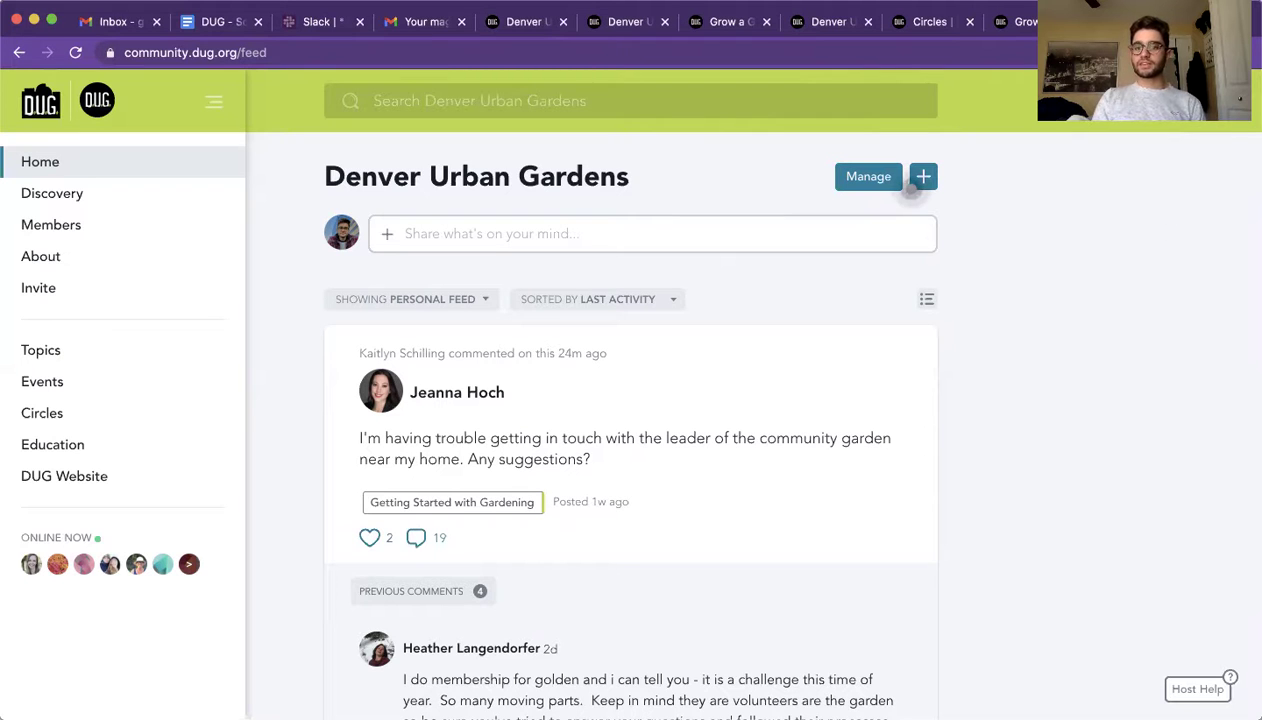
click(1220, 100)
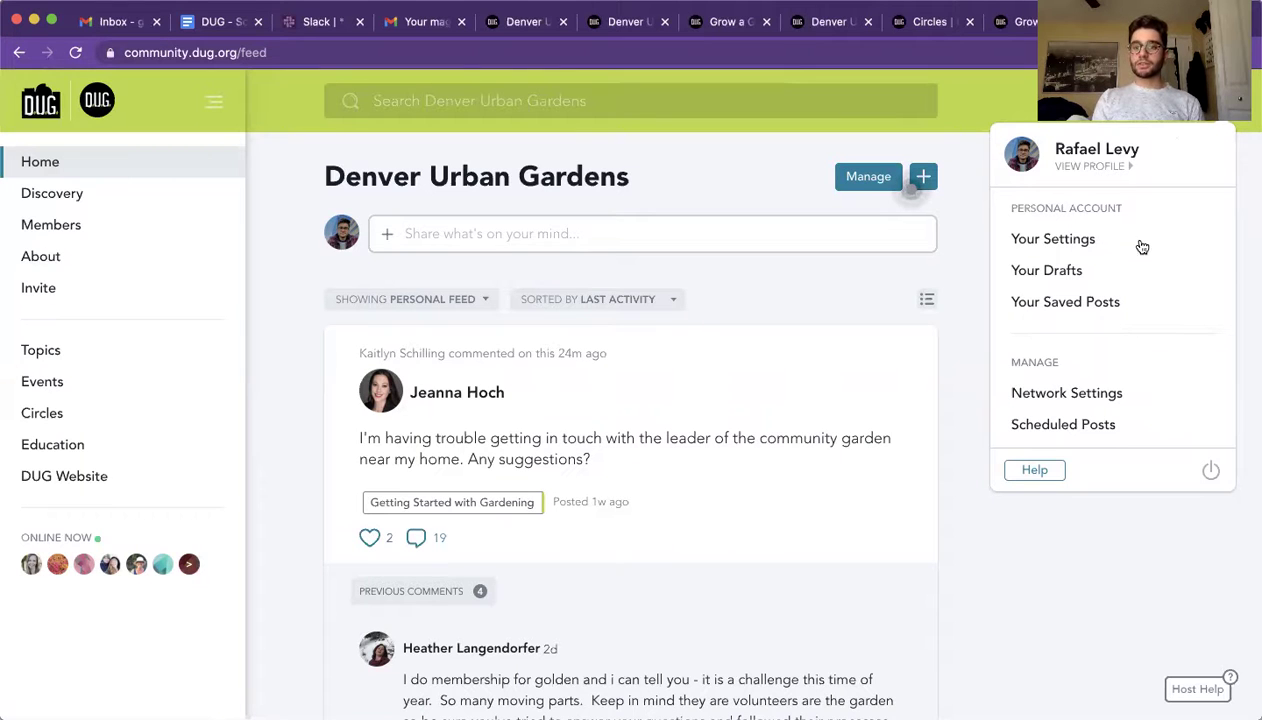
click(1176, 100)
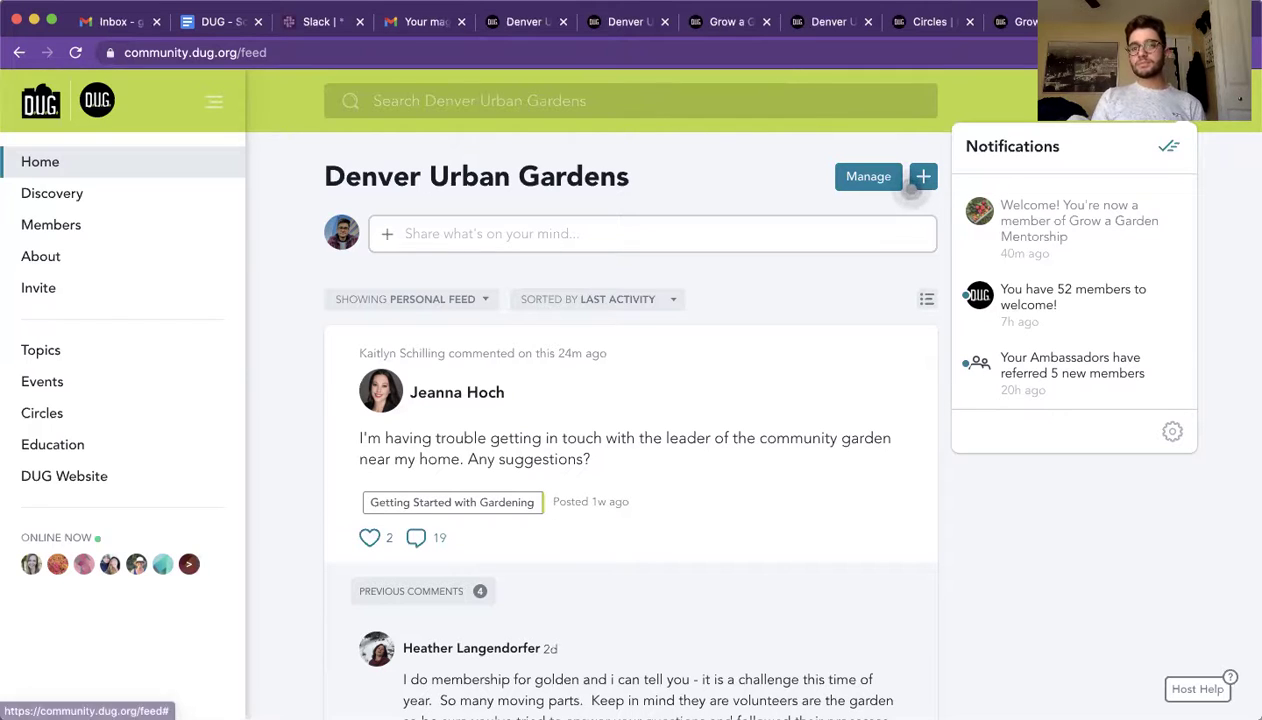
click(910, 188)
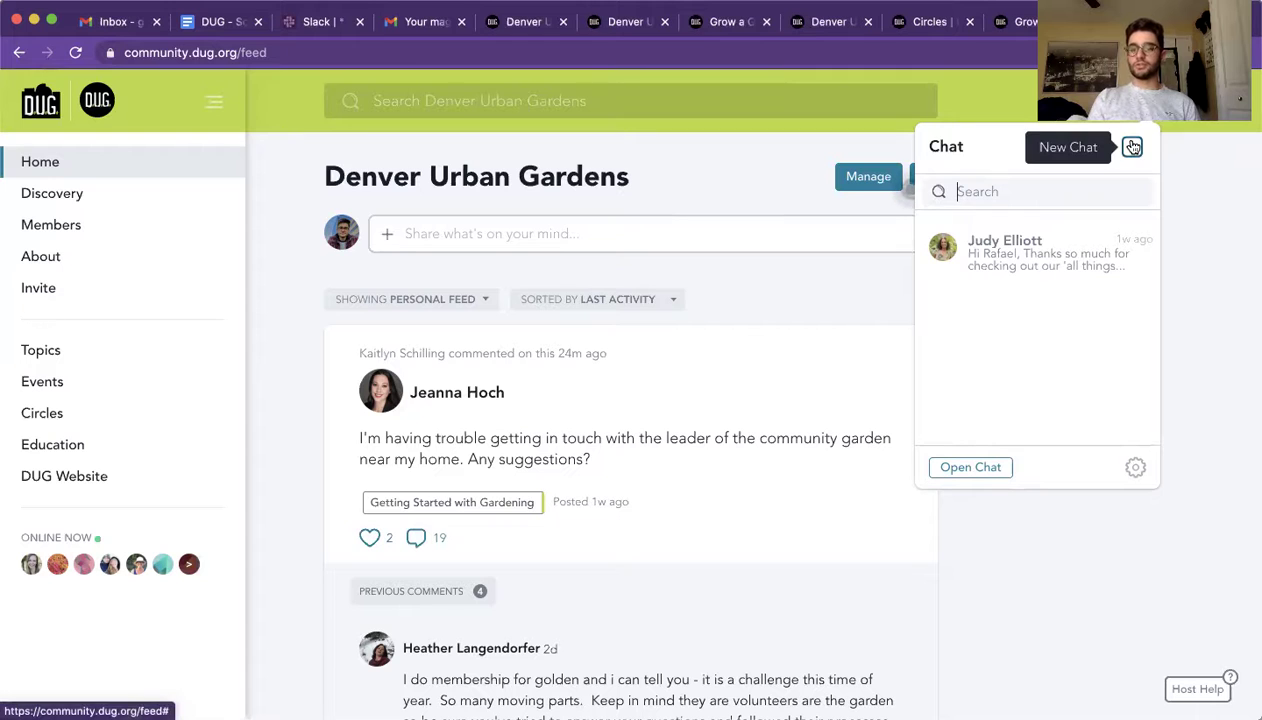
click(730, 197)
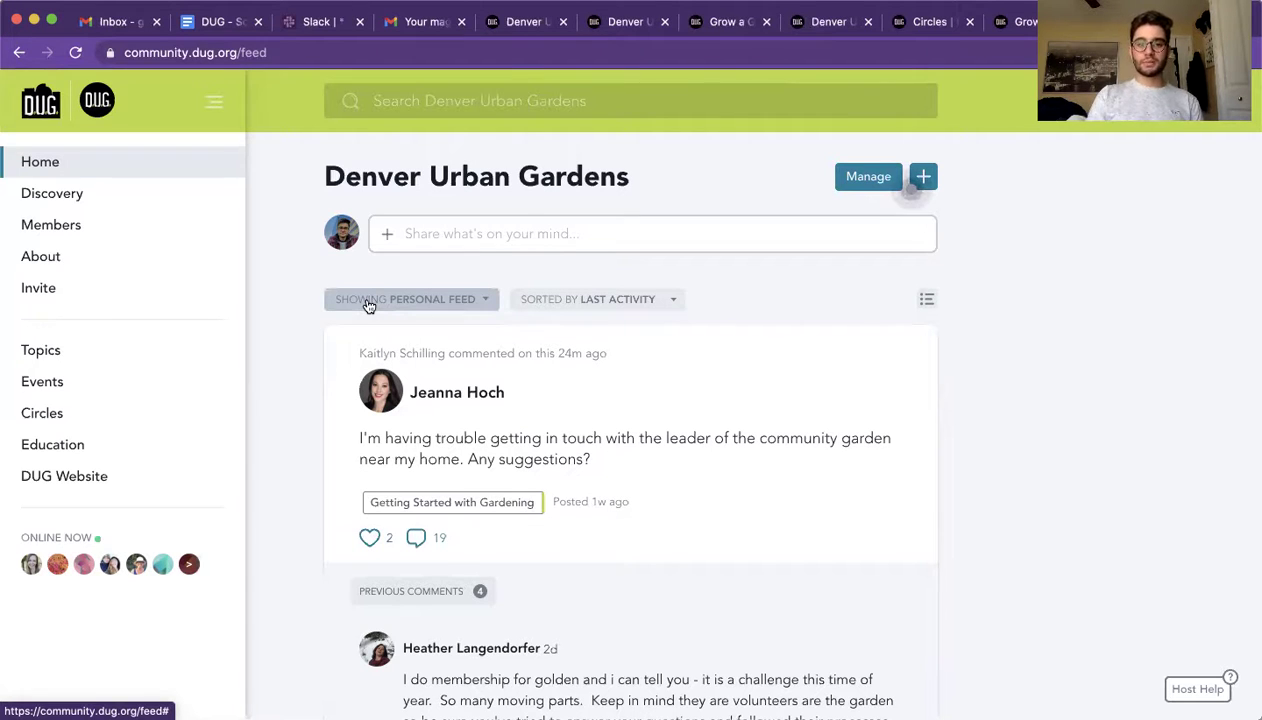
- Switch the feed filter from Showing Personal Feed to Everything and browse the posts
click(368, 305)
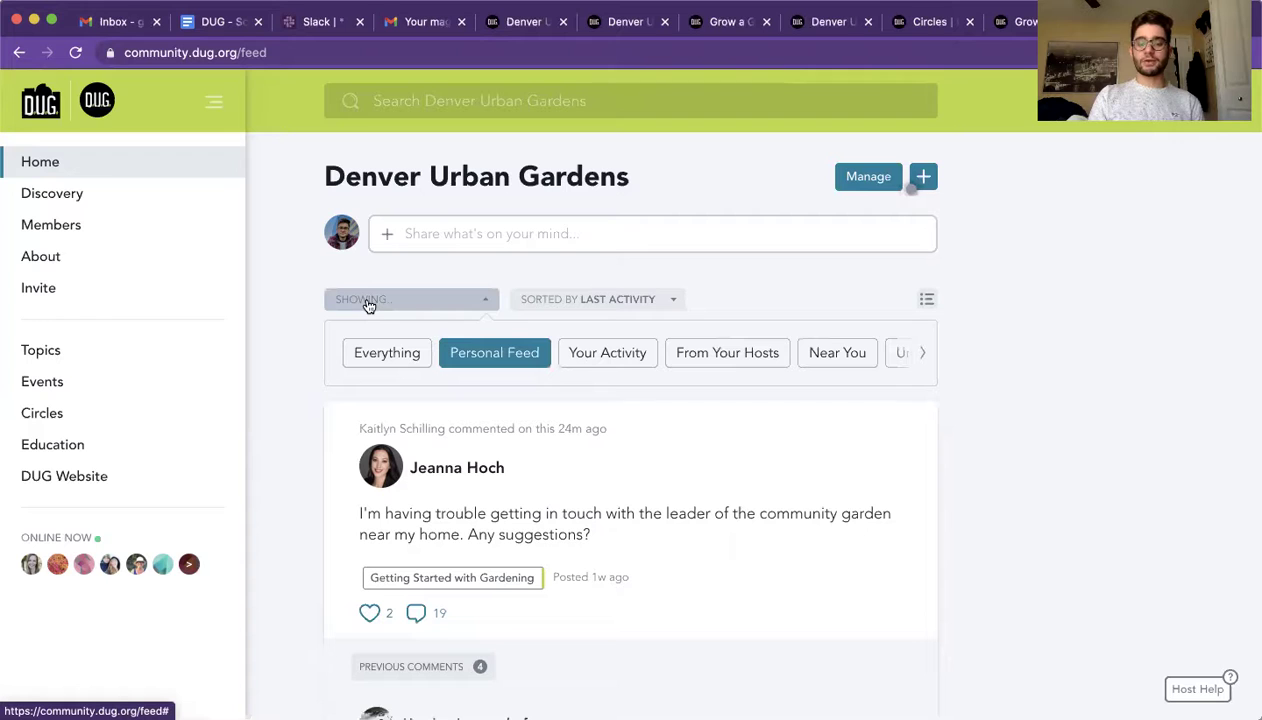
click(397, 356)
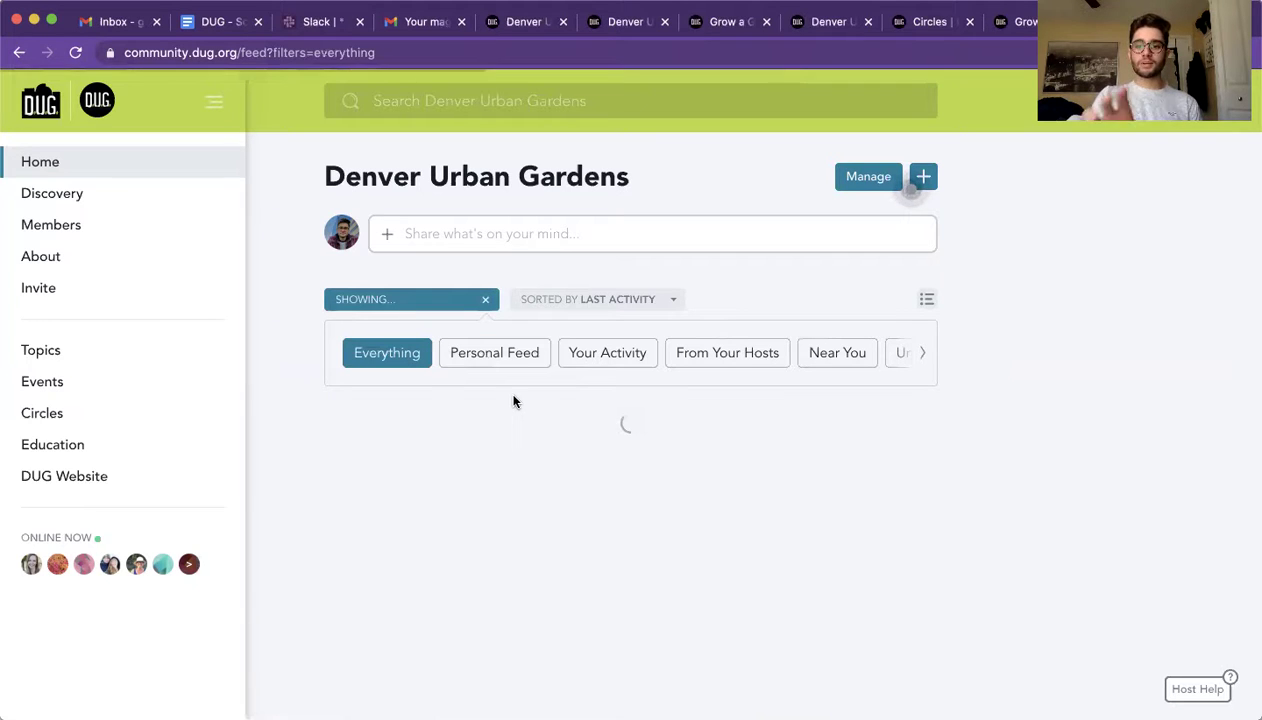
scroll(654, 508, down, 2)
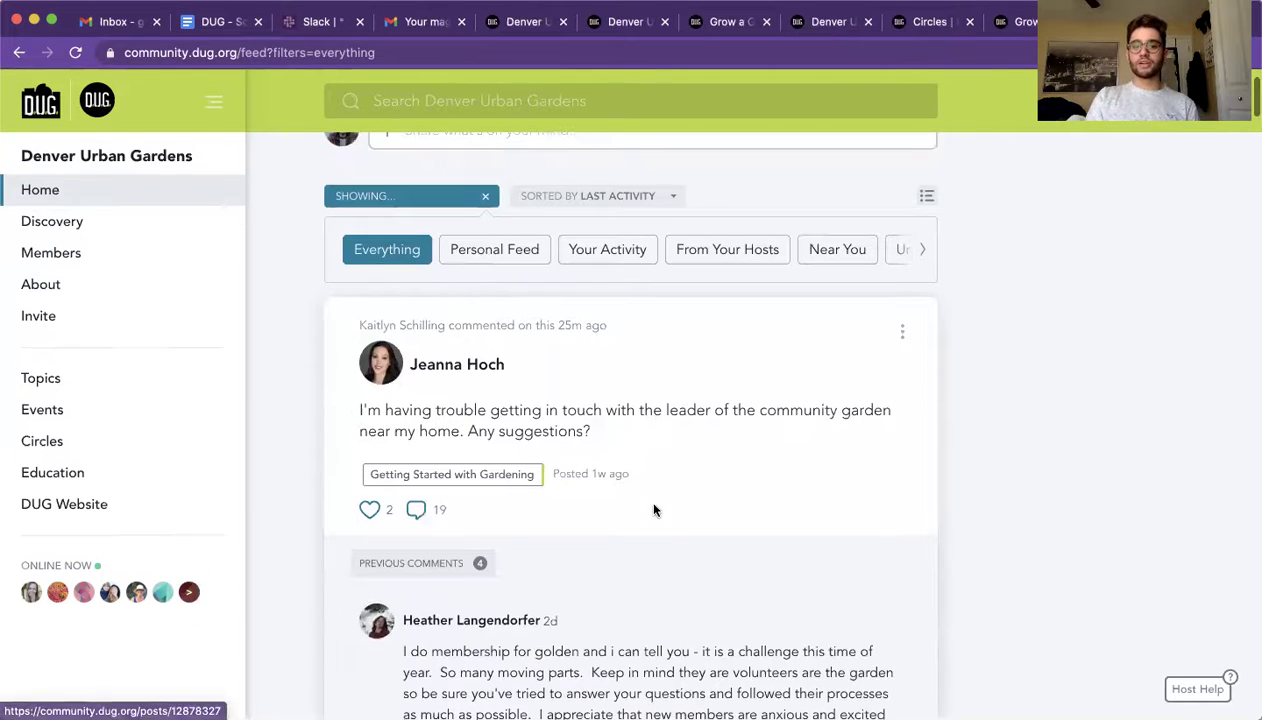
scroll(650, 503, down, 1)
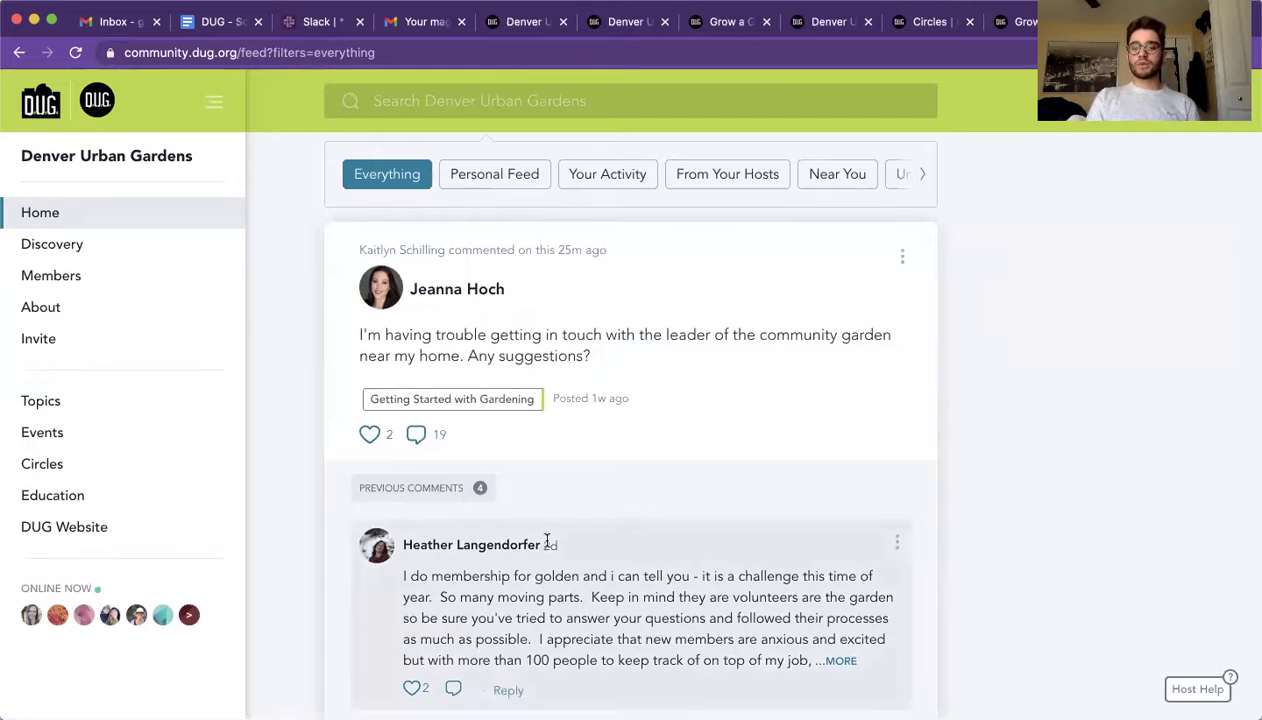
scroll(548, 540, down, 2)
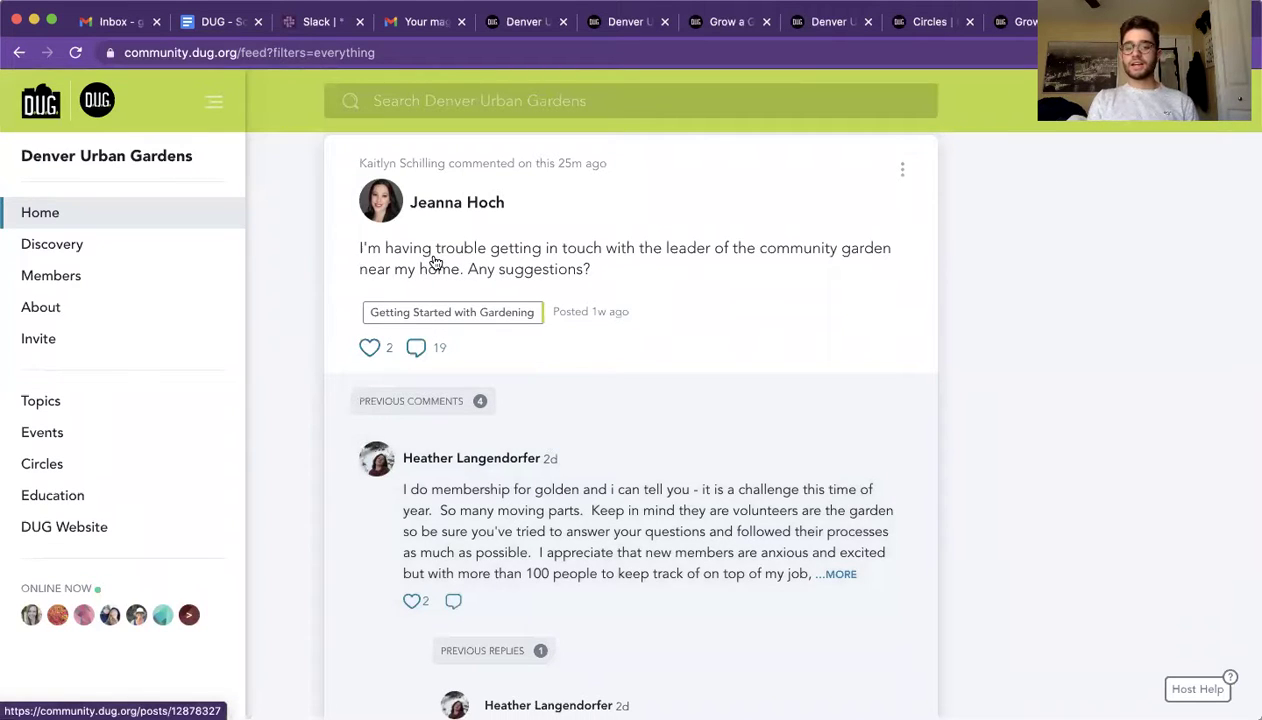
scroll(648, 446, down, 5)
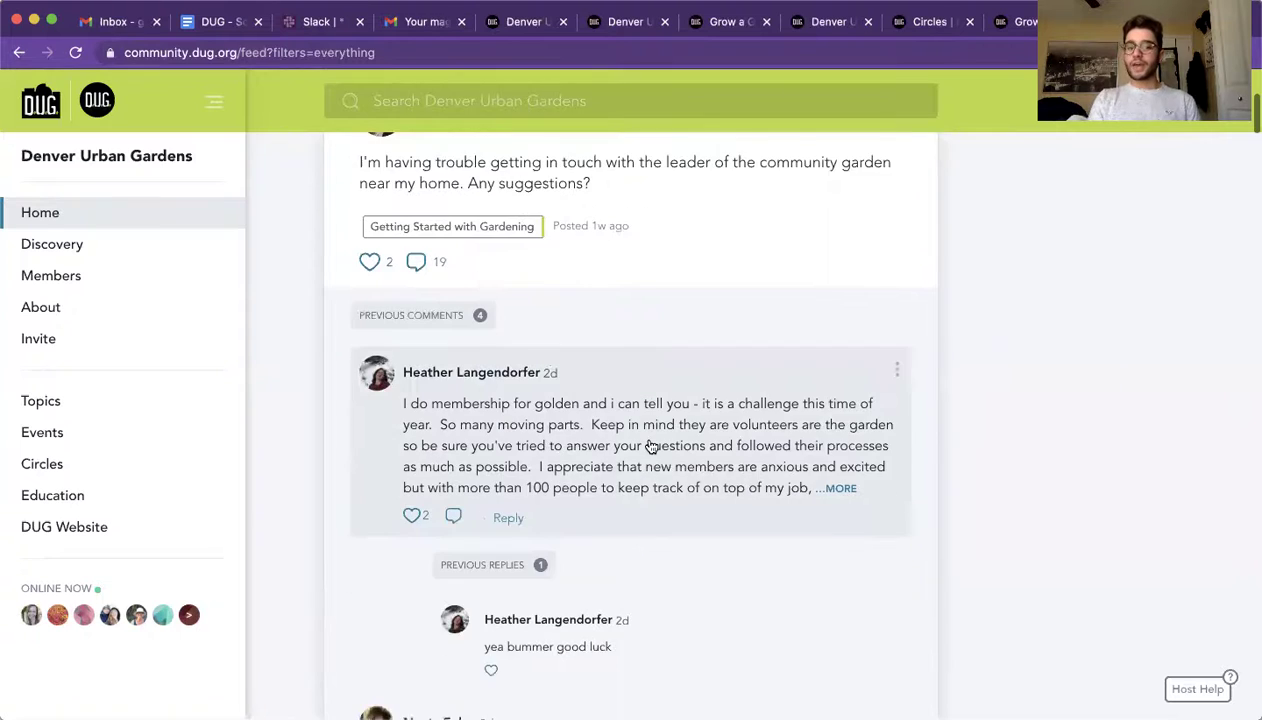
scroll(648, 446, down, 5)
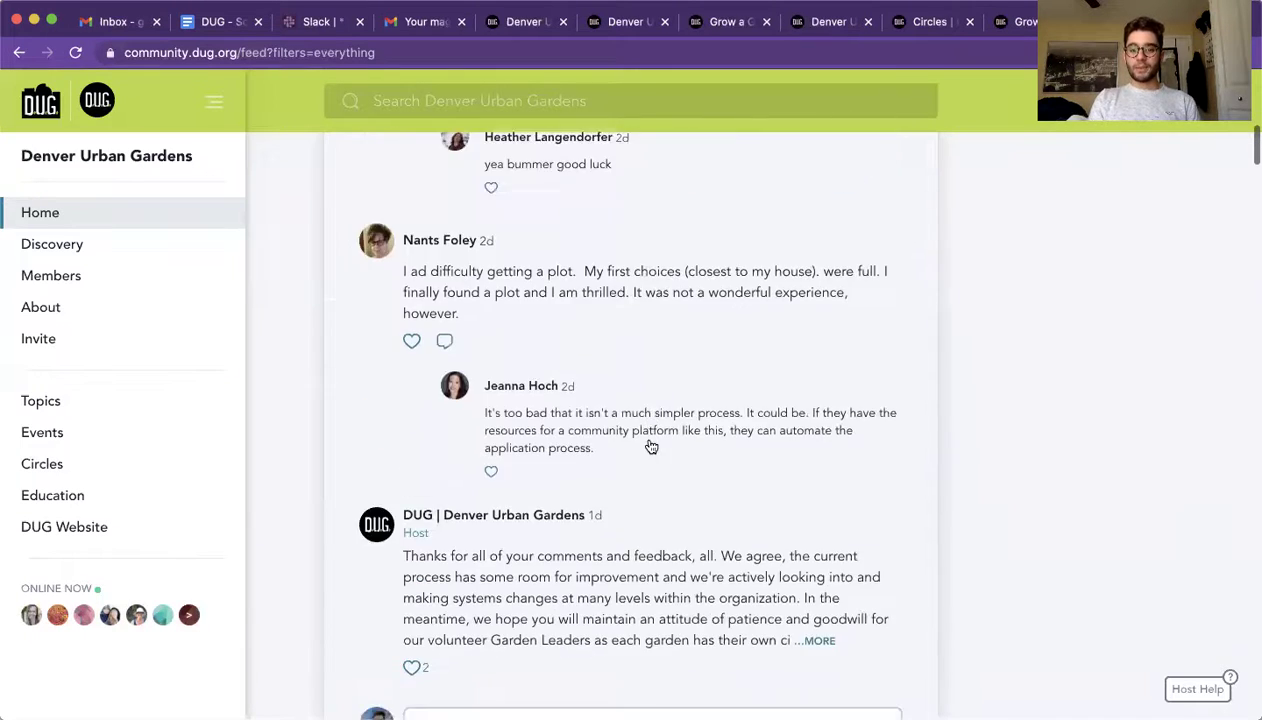
click(569, 396)
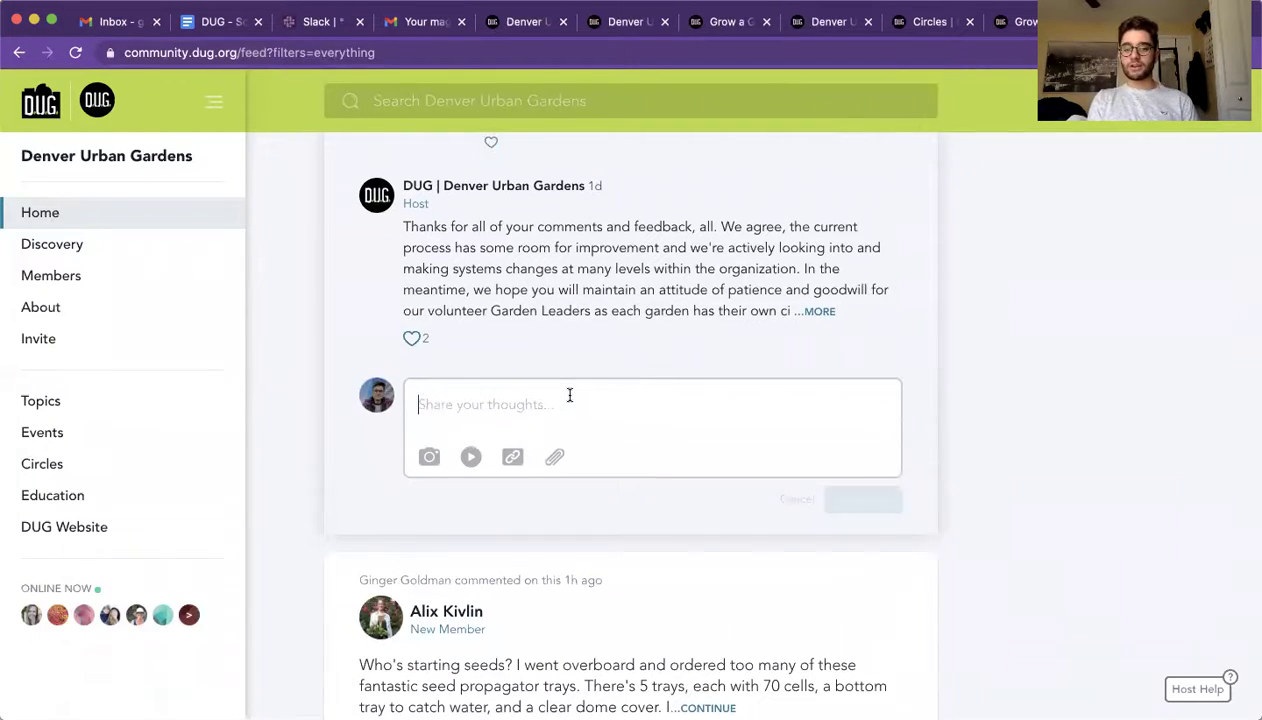
scroll(569, 396, up, 15)
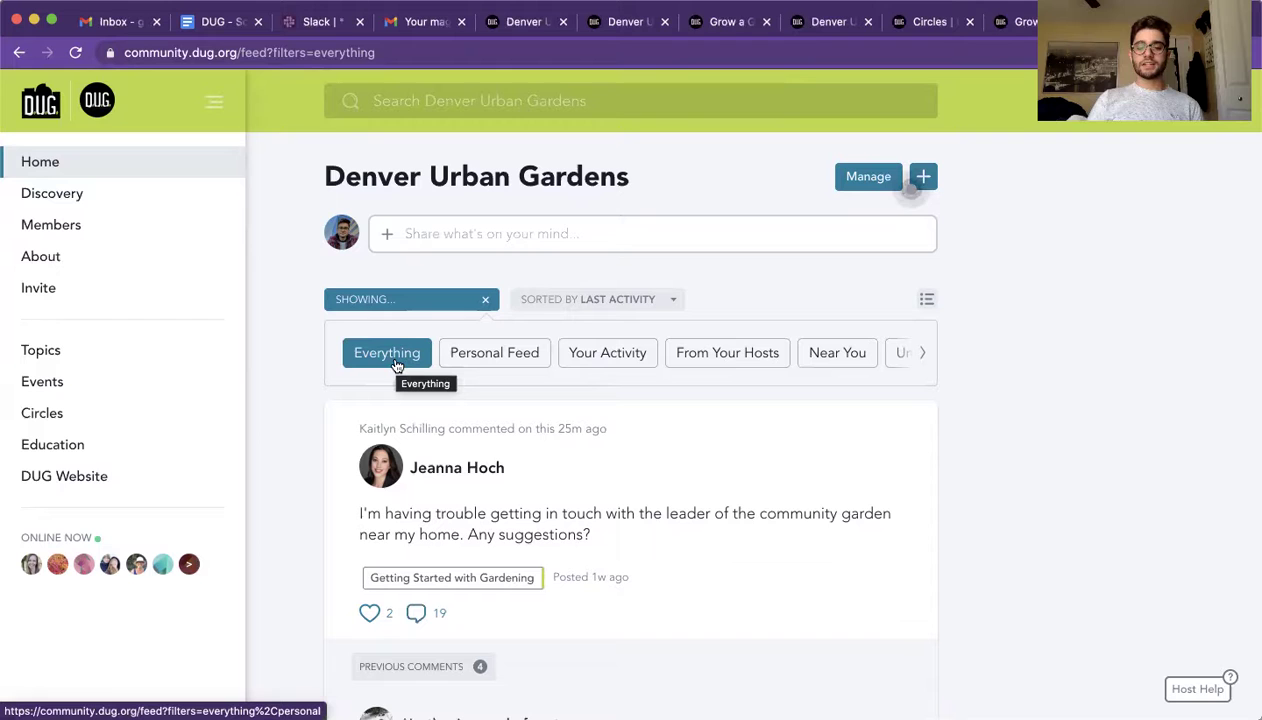
click(68, 203)
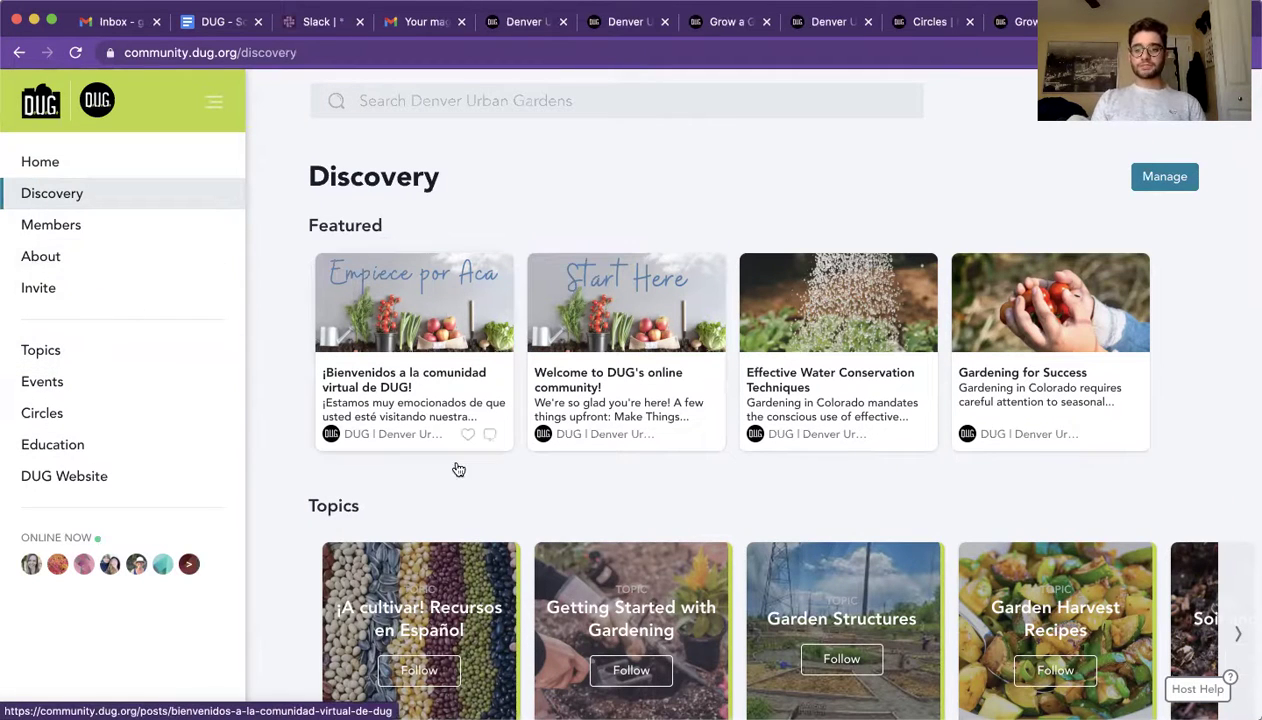
scroll(528, 515, down, 1)
scroll(532, 522, down, 1)
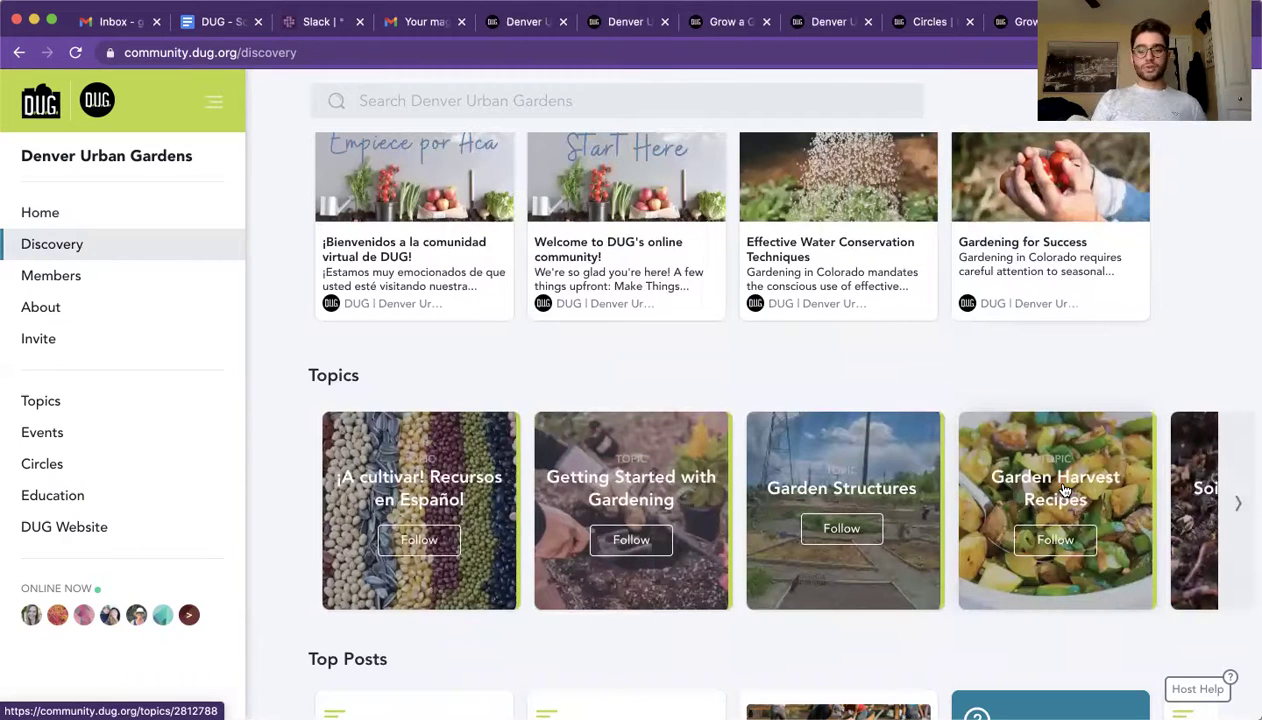
click(1238, 505)
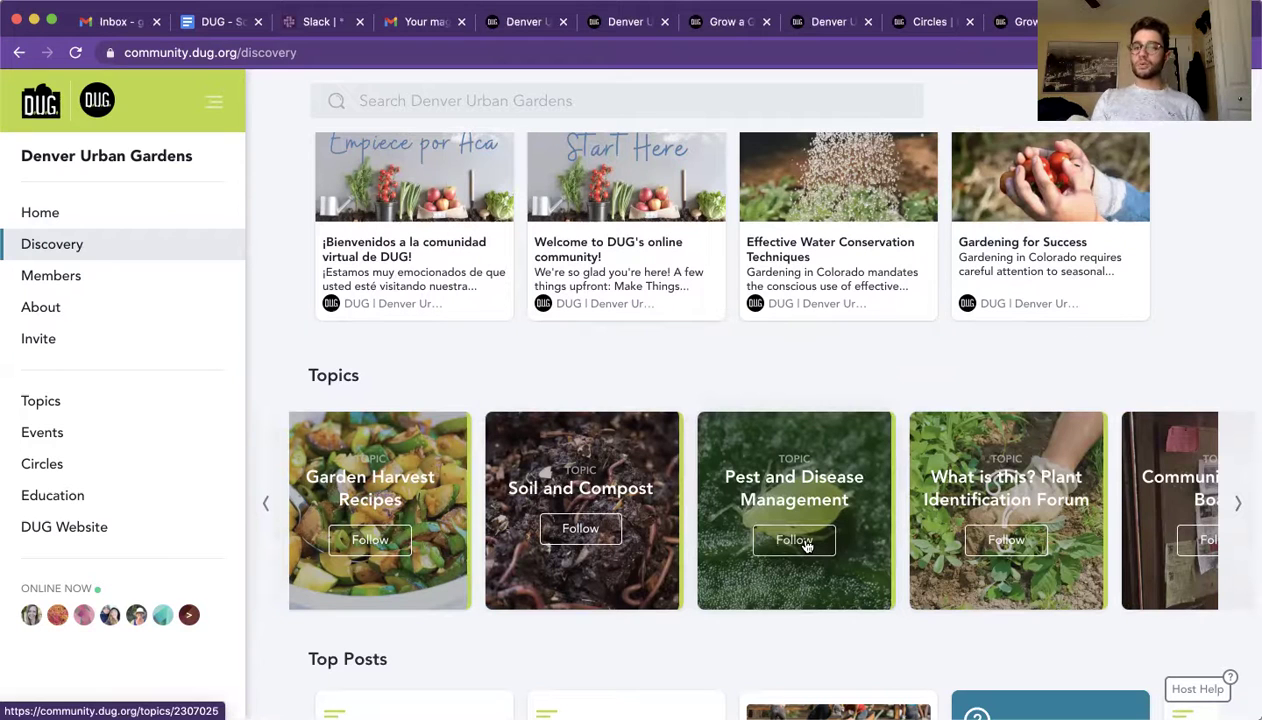
click(145, 208)
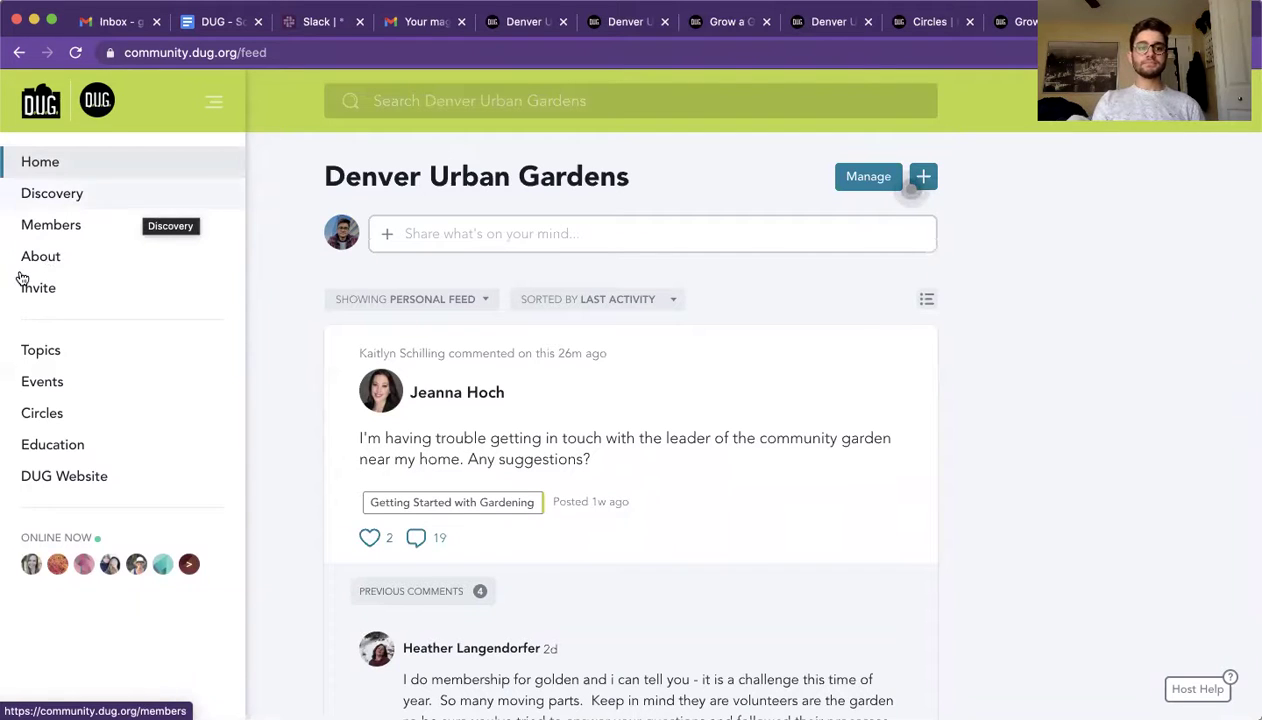
- Go to Members in the sidebar and browse the member bios and host badges
click(61, 229)
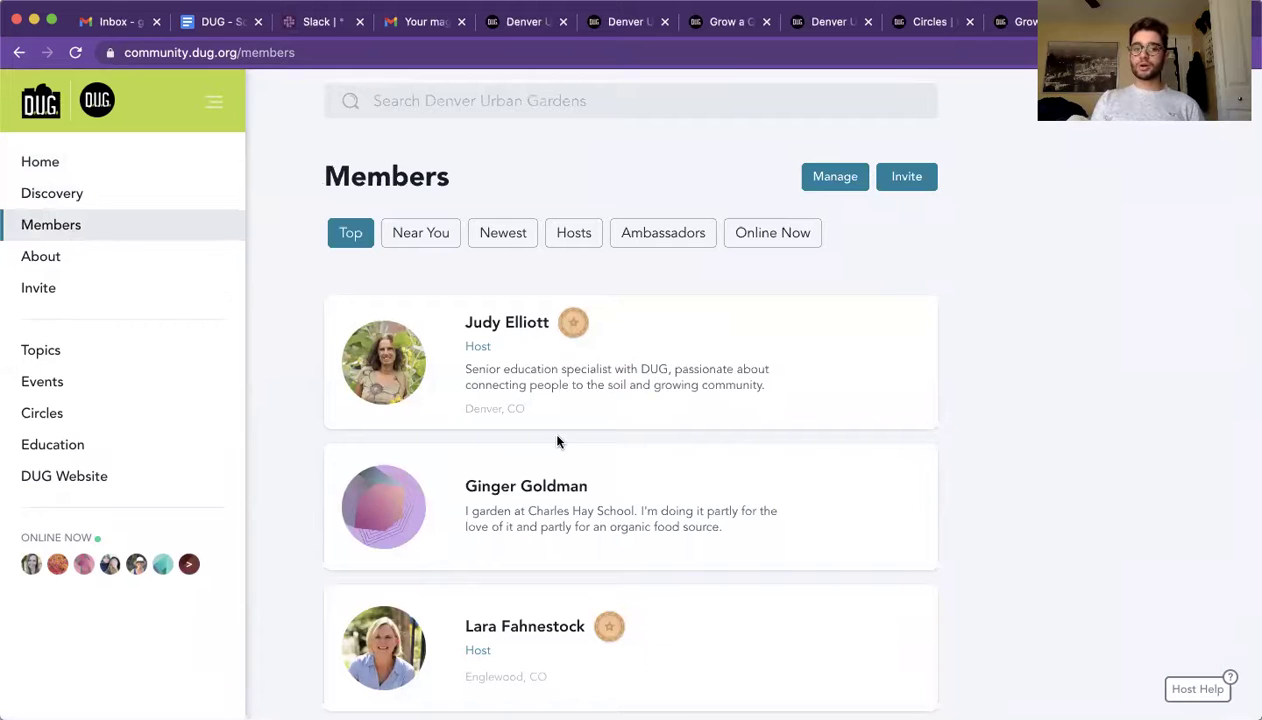
scroll(558, 441, down, 1)
scroll(558, 441, down, 8)
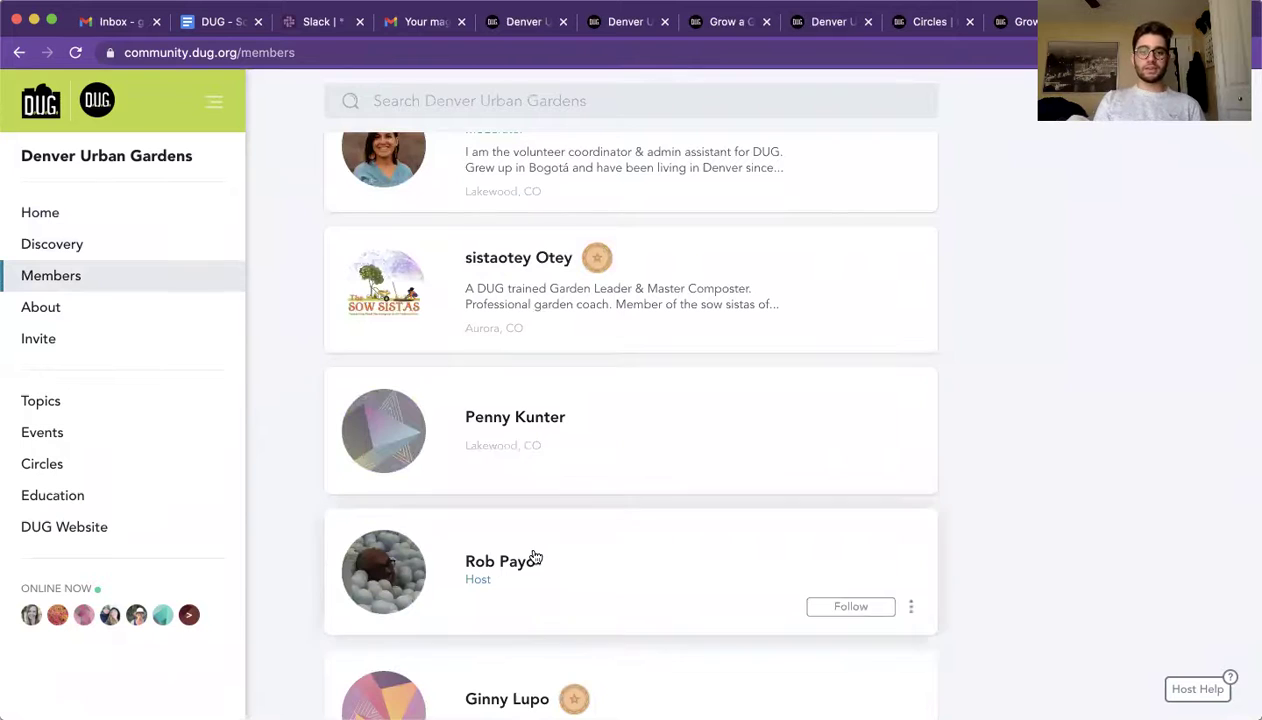
scroll(535, 560, down, 1)
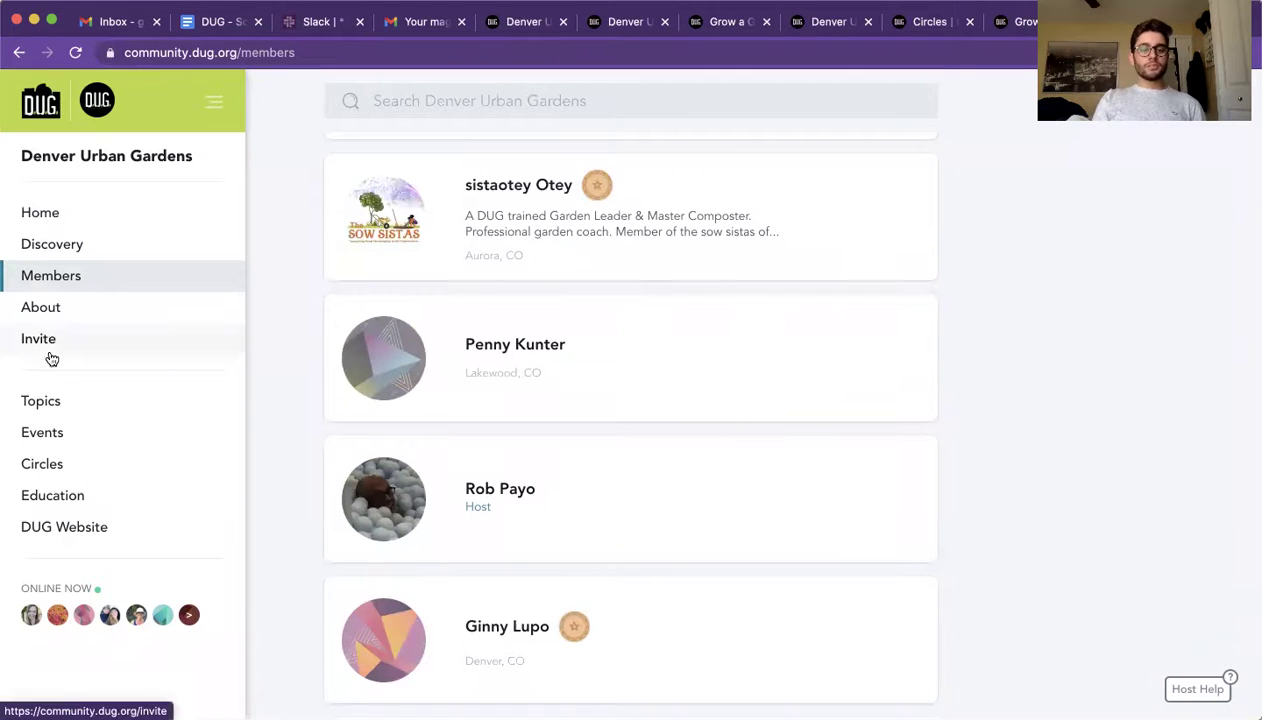
- Open Events and read the Basics of Organic Gardening event description
click(46, 431)
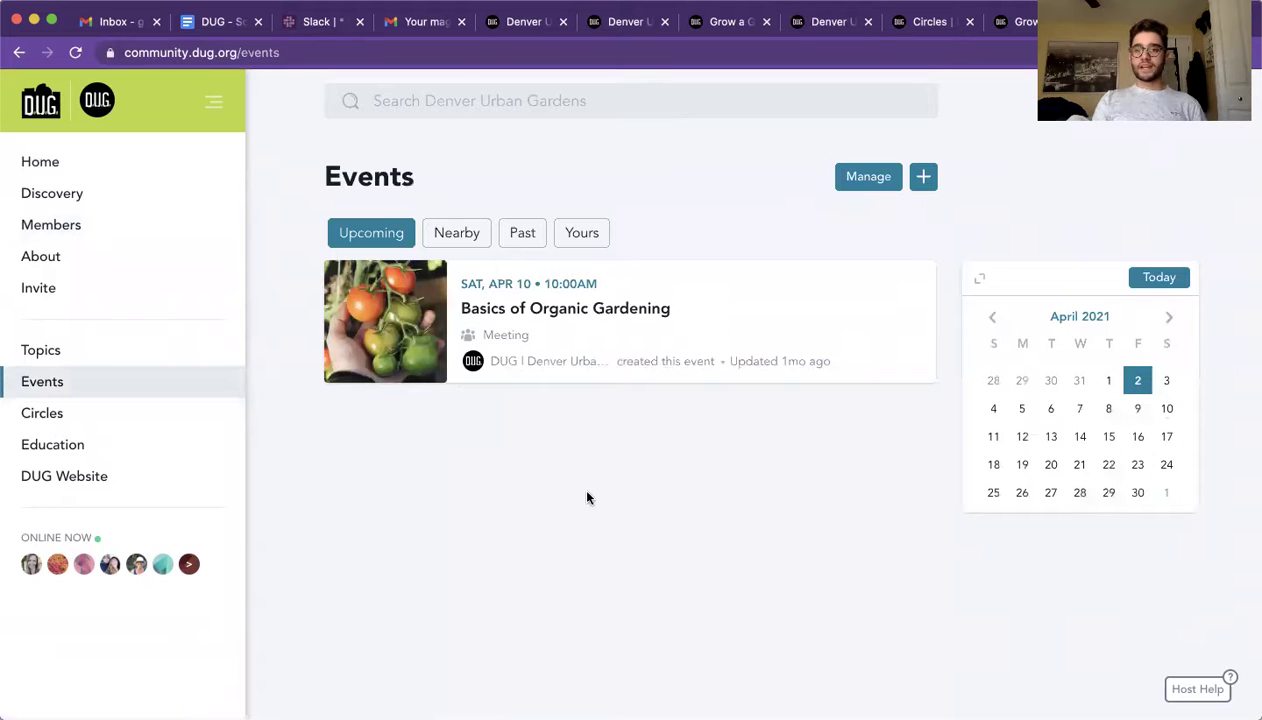
click(617, 314)
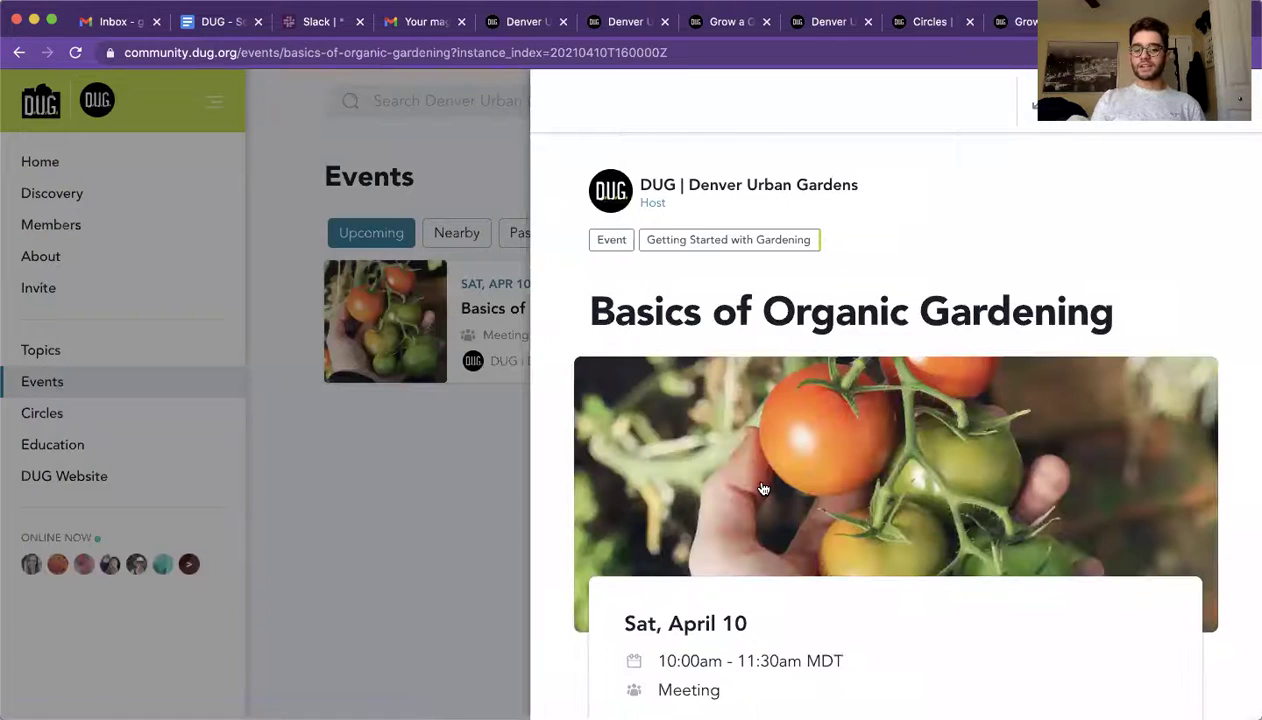
scroll(760, 484, down, 5)
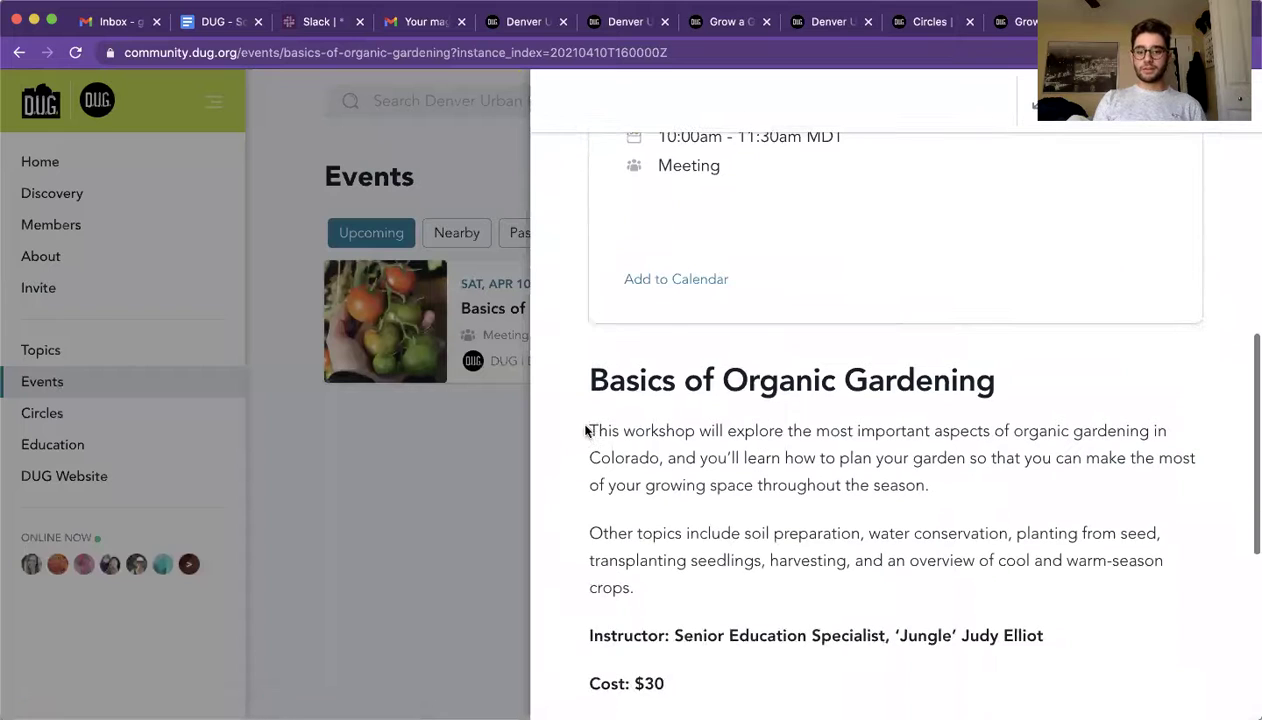
drag(589, 428, 688, 582)
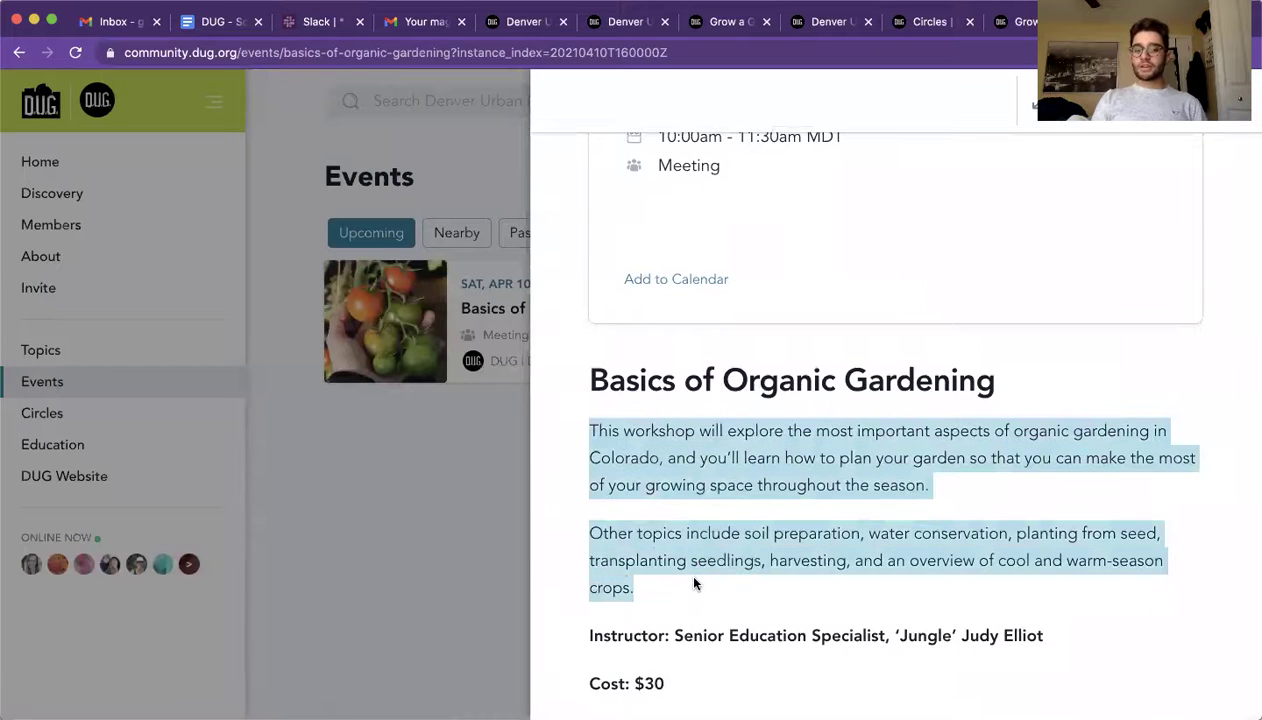
scroll(690, 582, down, 2)
- Close the event details panel to return to the Events list
click(768, 582)
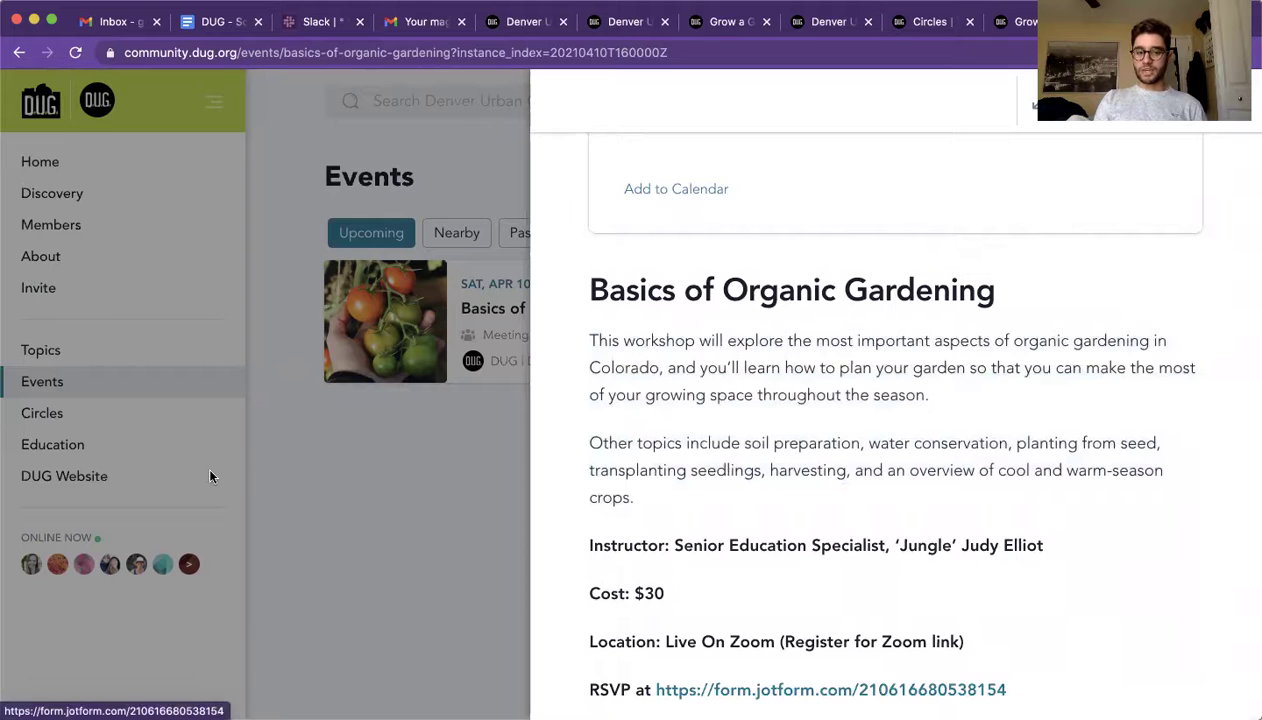
click(302, 428)
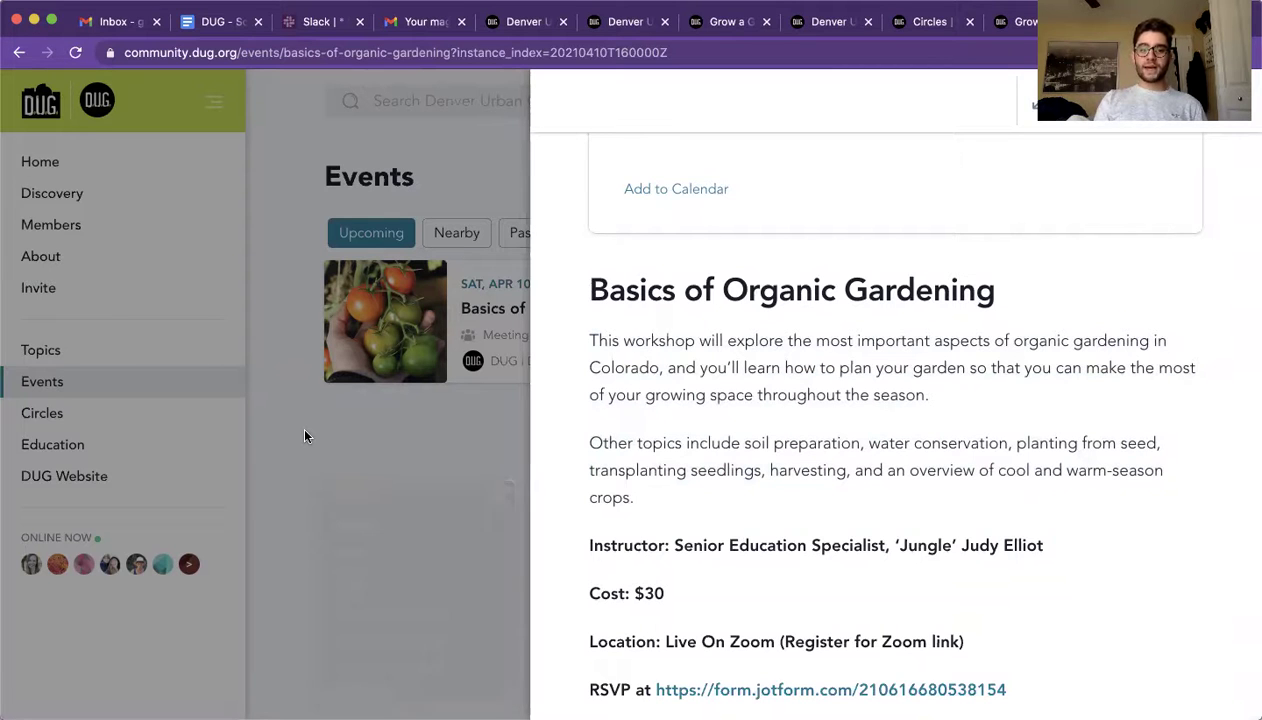
click(300, 423)
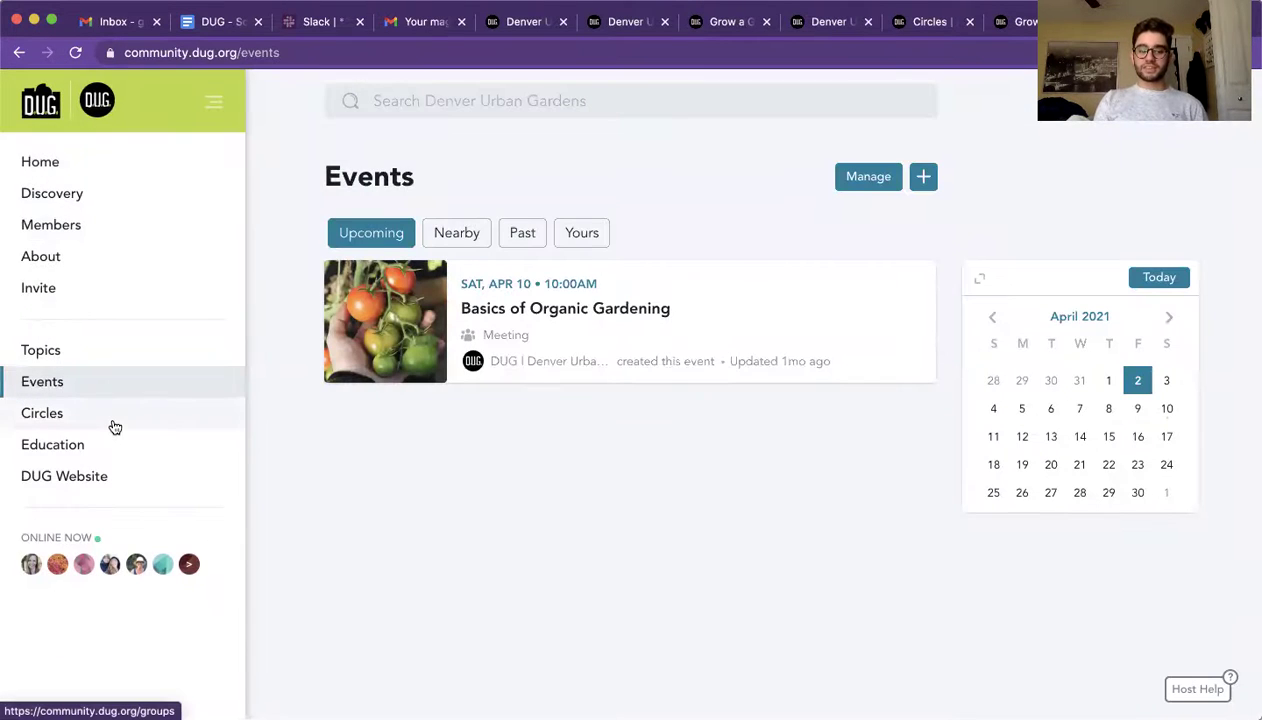
- Browse the Circles list, including DUG Volunteers, Grow a Garden Mentorship and Master Composters
click(115, 427)
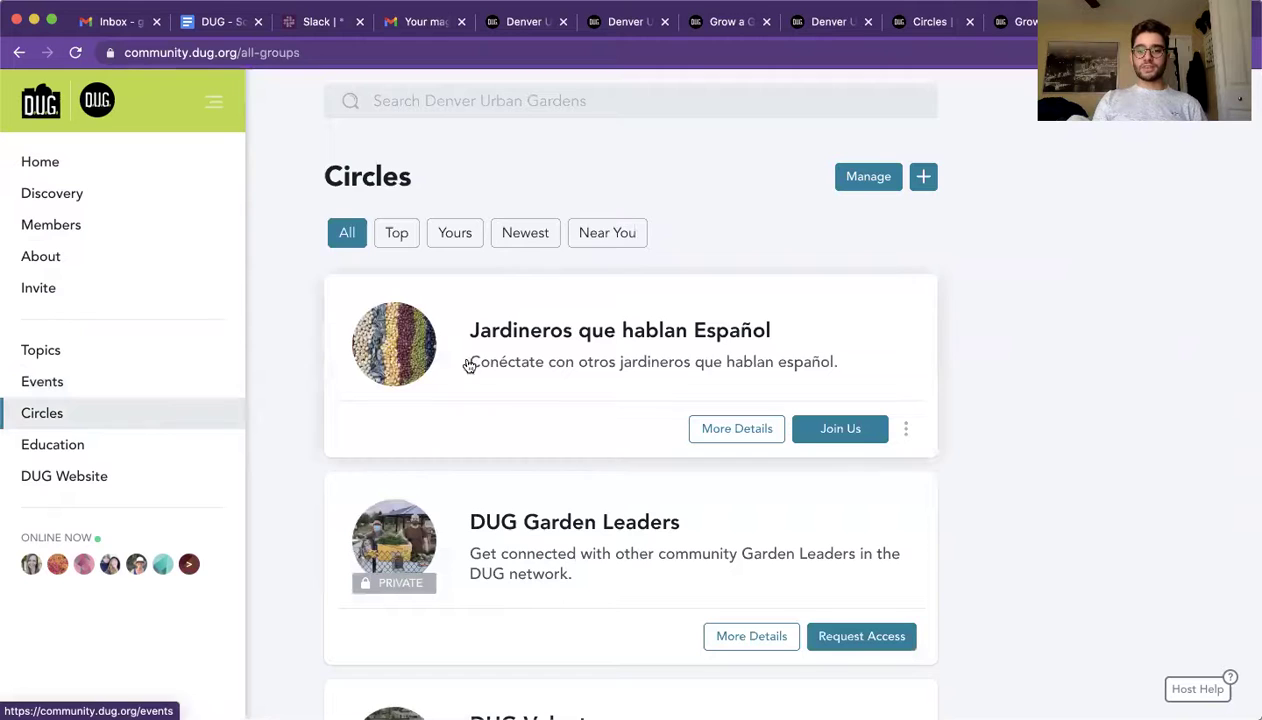
scroll(605, 433, down, 5)
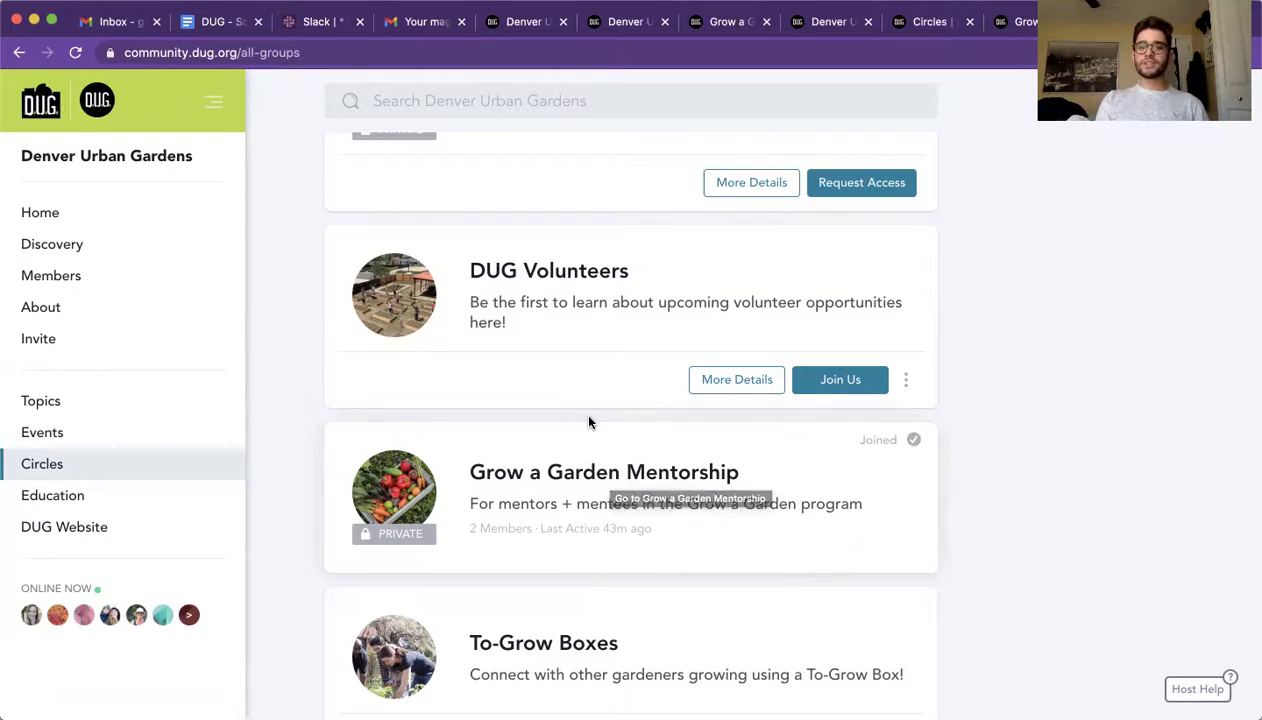
scroll(592, 424, down, 5)
scroll(592, 424, down, 3)
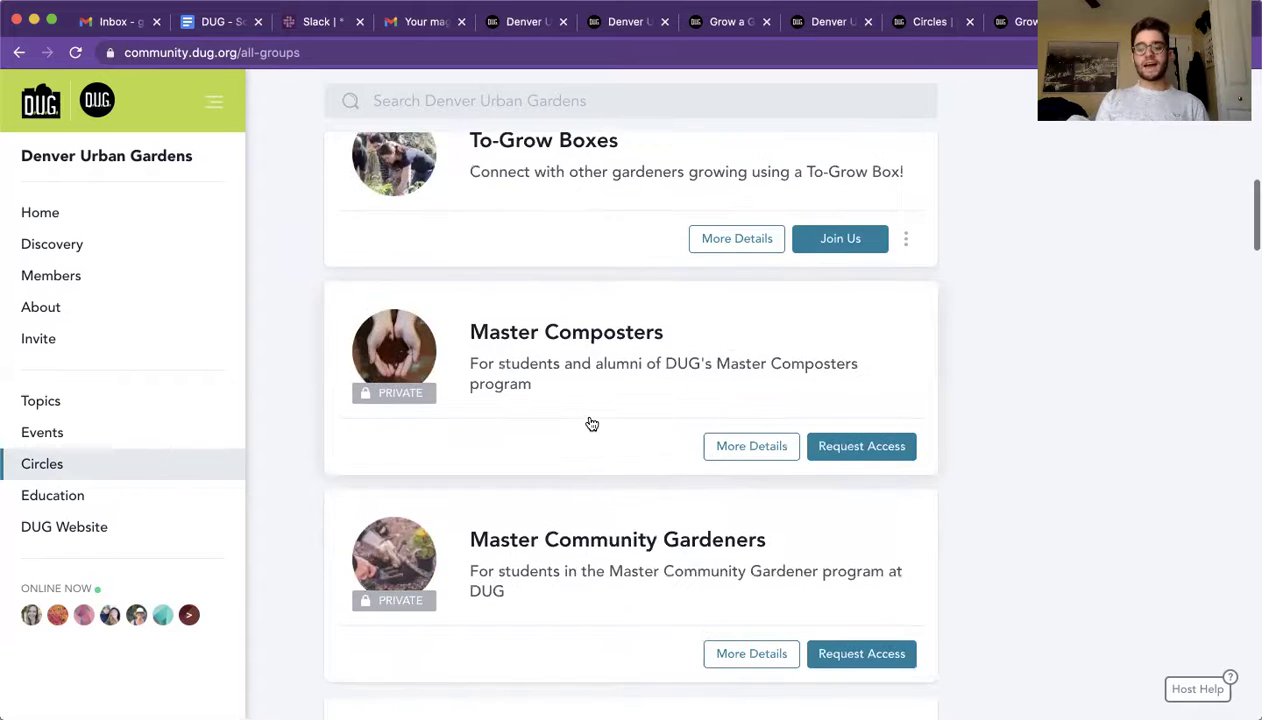
scroll(592, 424, down, 7)
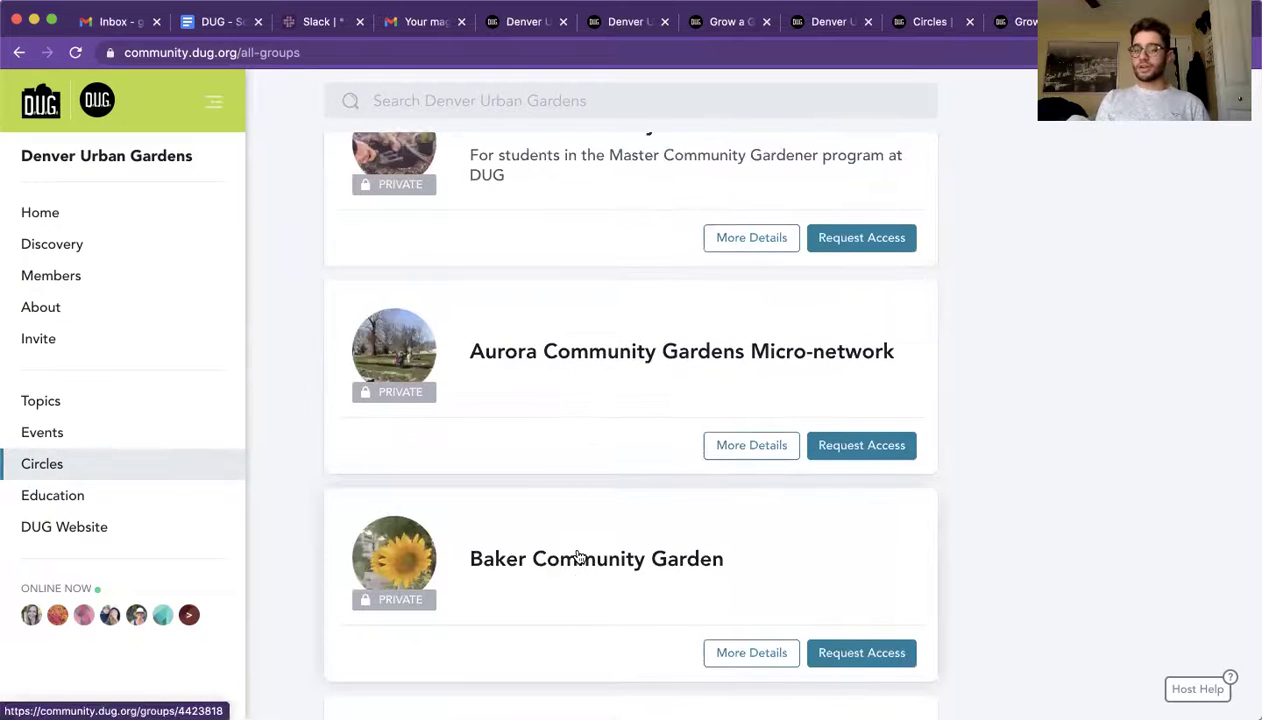
scroll(579, 555, down, 8)
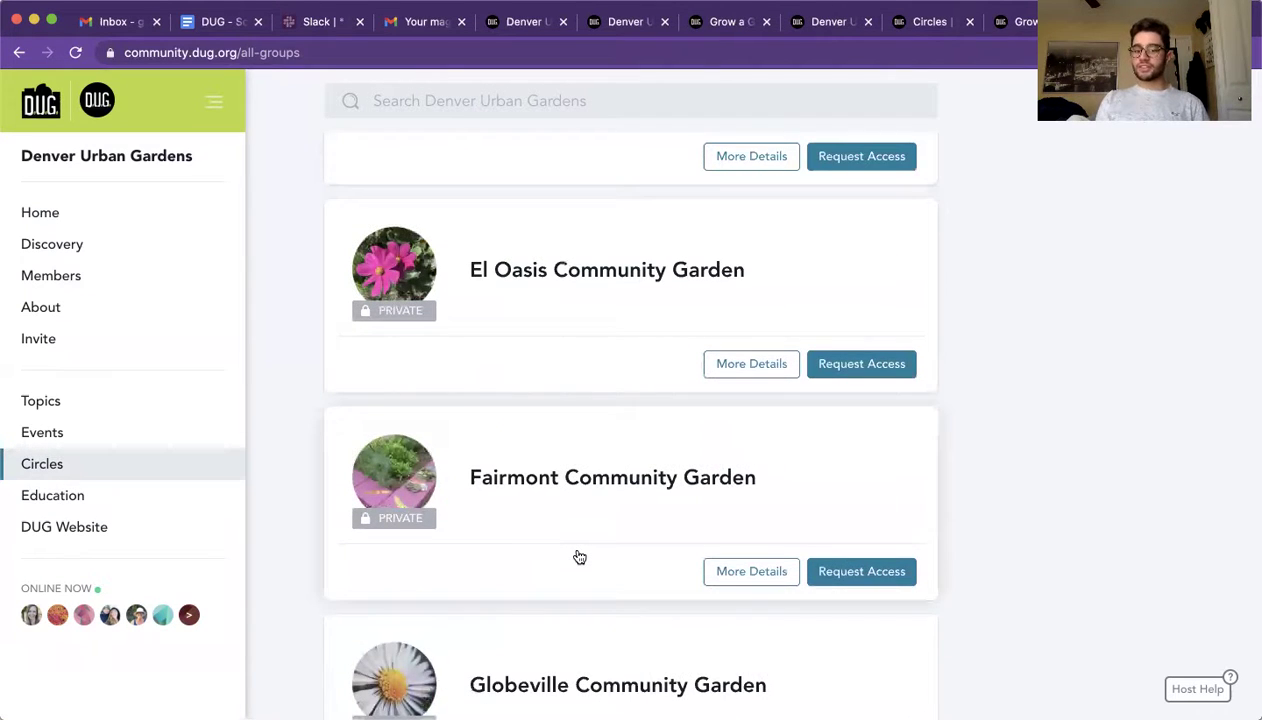
scroll(578, 557, up, 15)
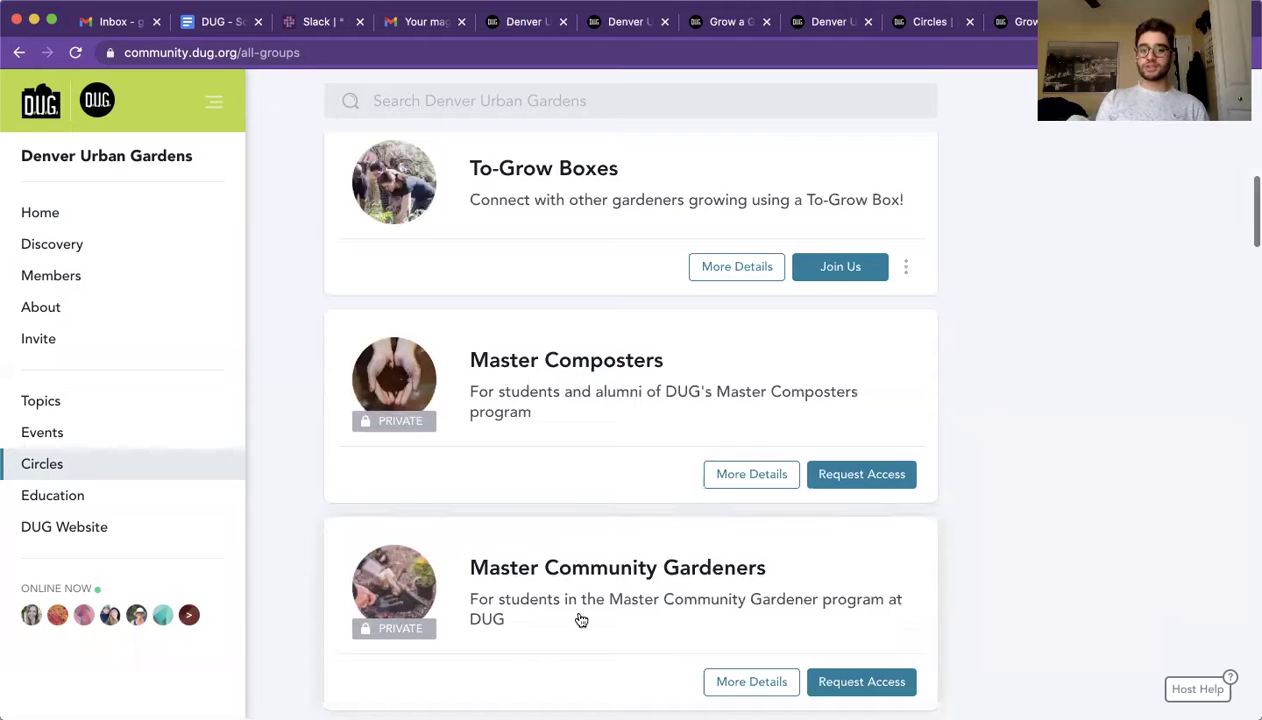
scroll(563, 394, down, 1)
scroll(563, 394, up, 5)
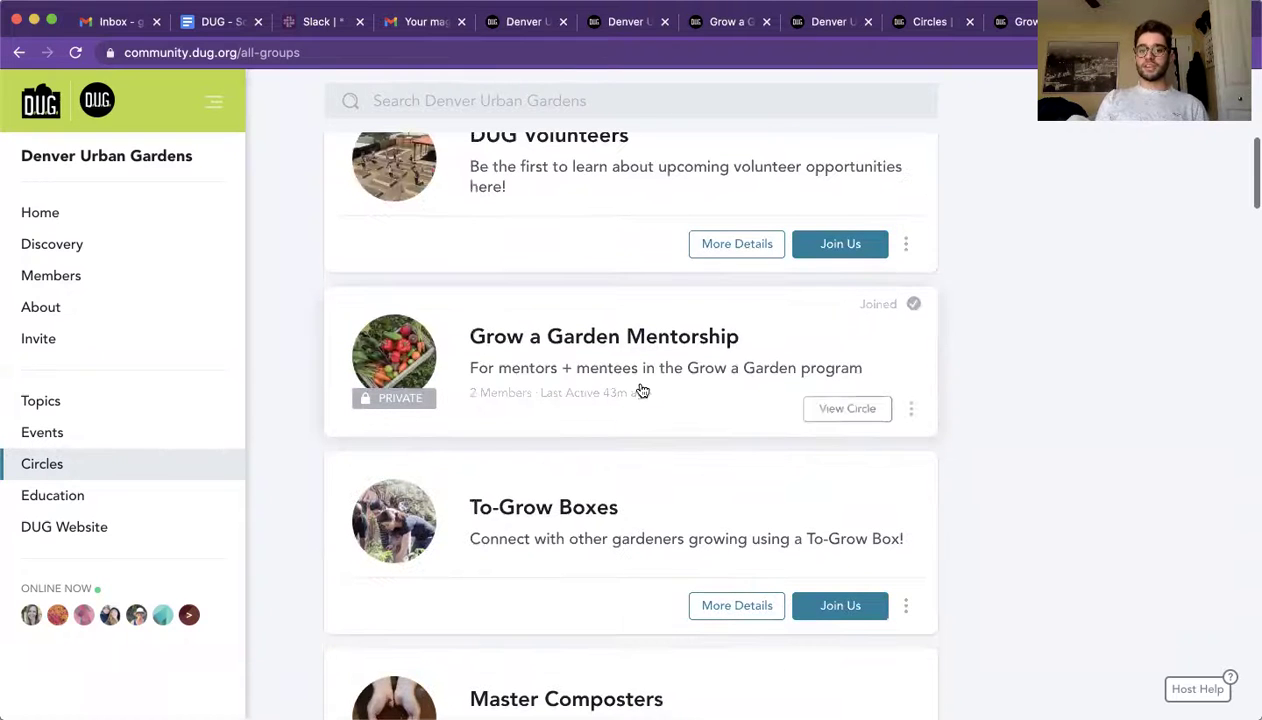
- Enter the Grow a Garden Mentorship circle, start a post in its empty feed, then dismiss the draft
click(625, 357)
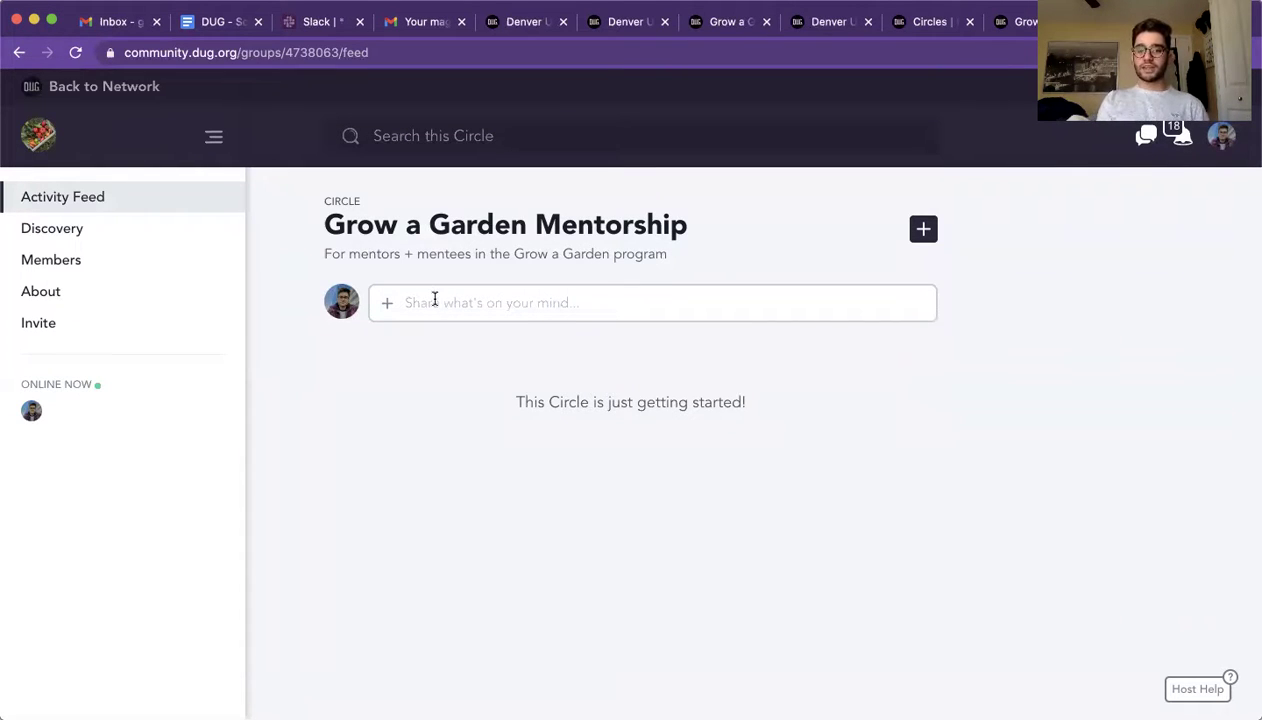
click(545, 302)
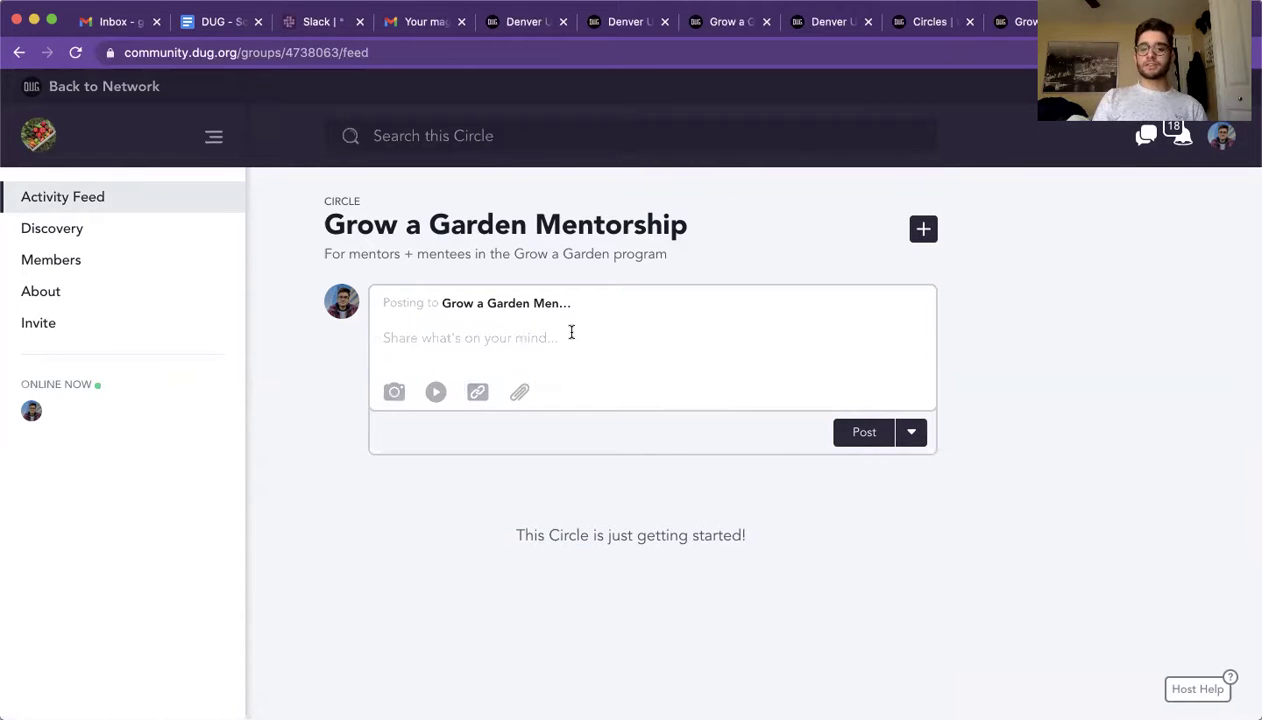
click(538, 337)
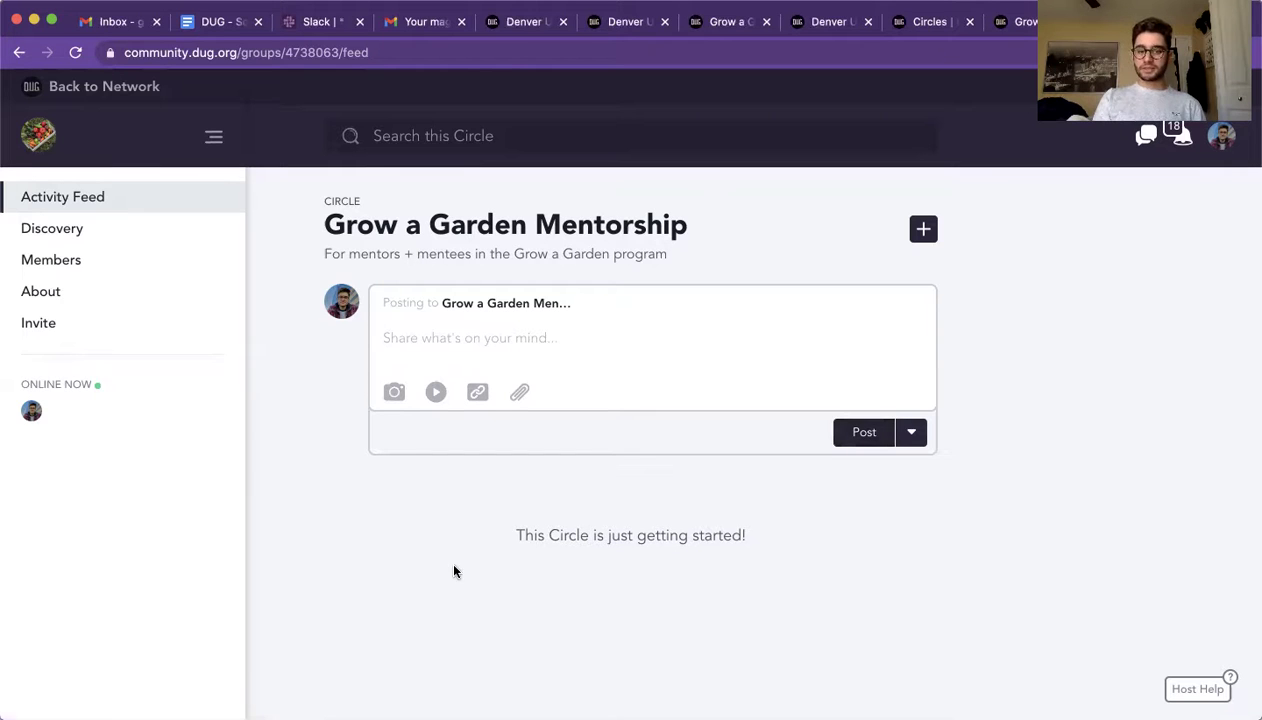
click(214, 190)
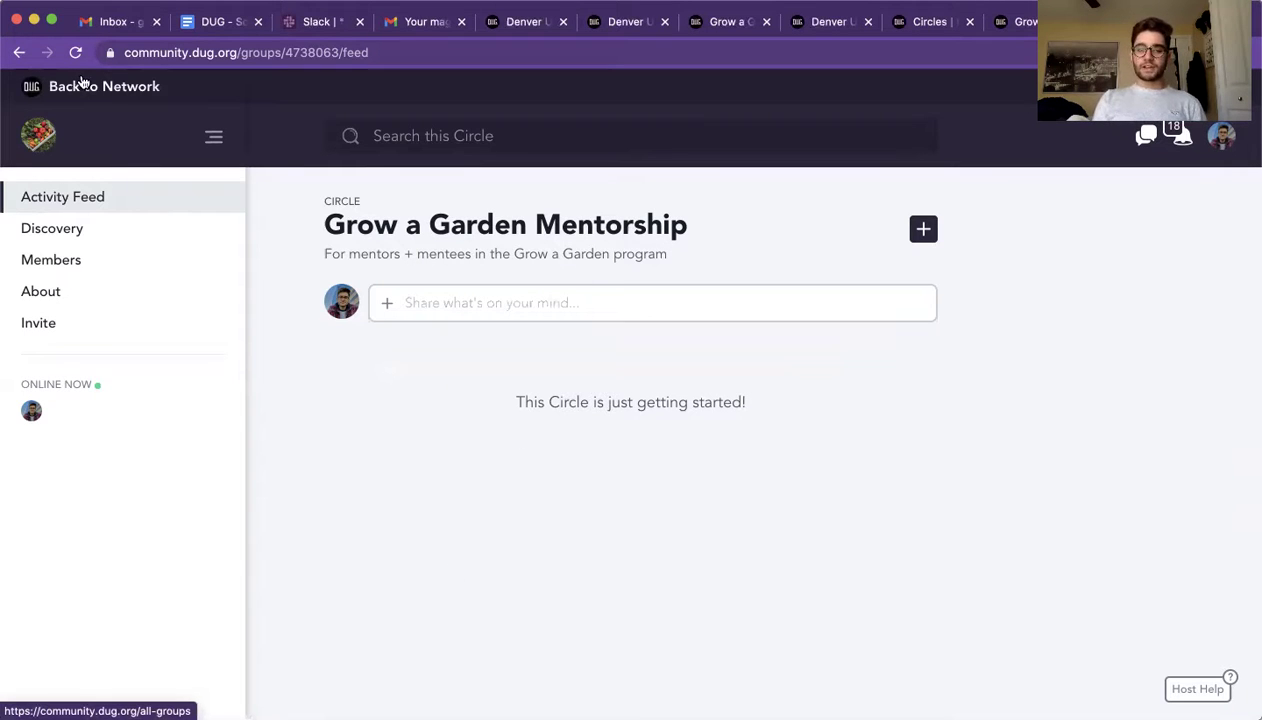
- Go back to the network's Circles list and enter the DUG Volunteers circle
click(83, 84)
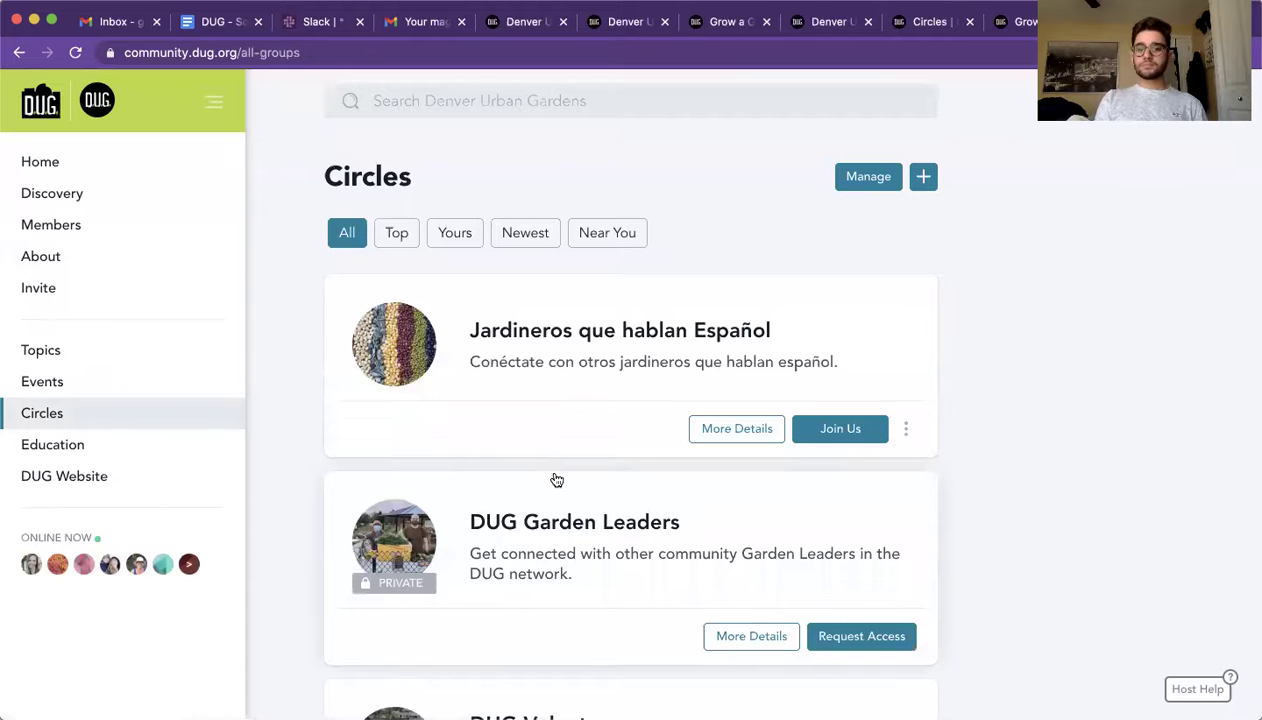
scroll(556, 481, down, 5)
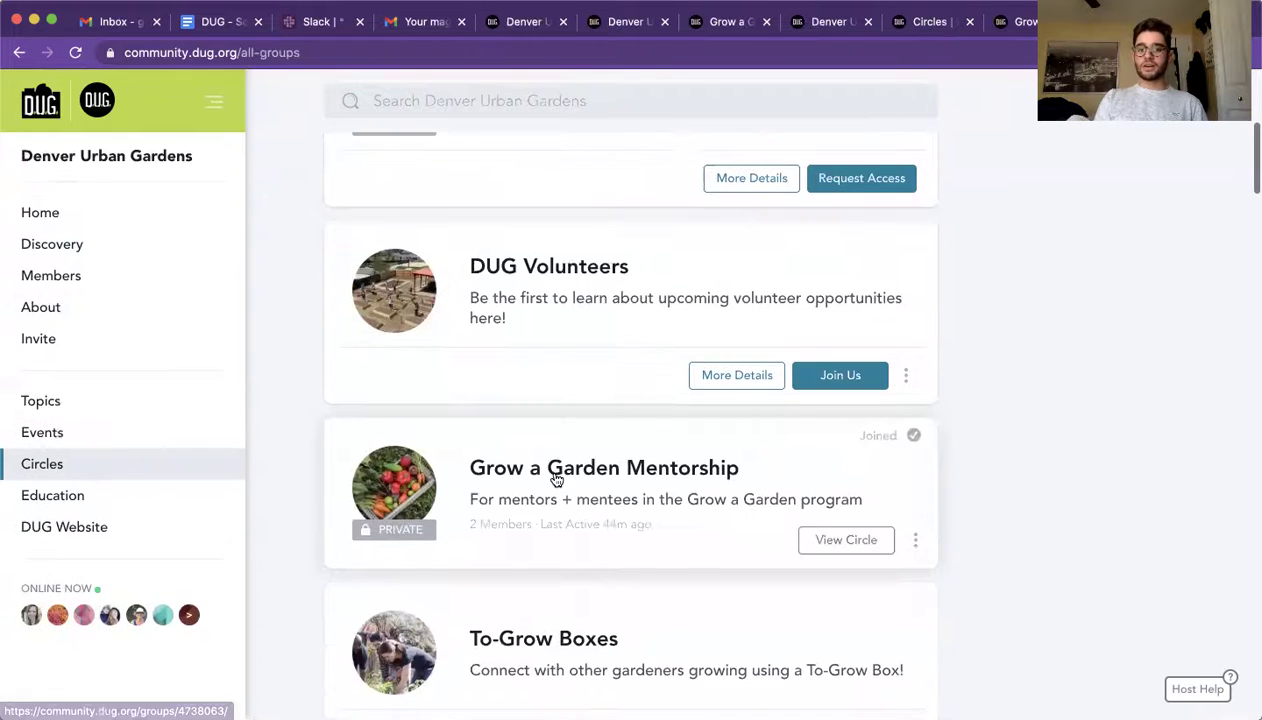
click(535, 266)
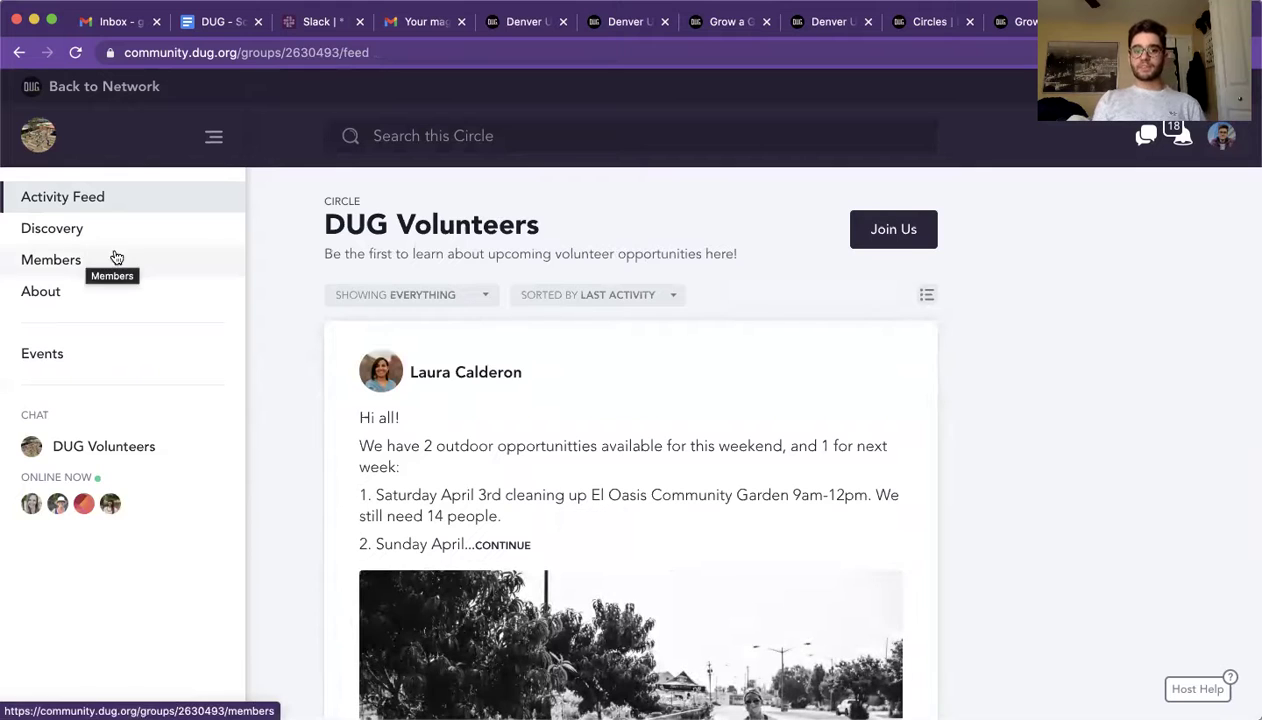
- Scroll the DUG Volunteers feed down to the vaccine clinic post's comment thread
scroll(508, 452, down, 5)
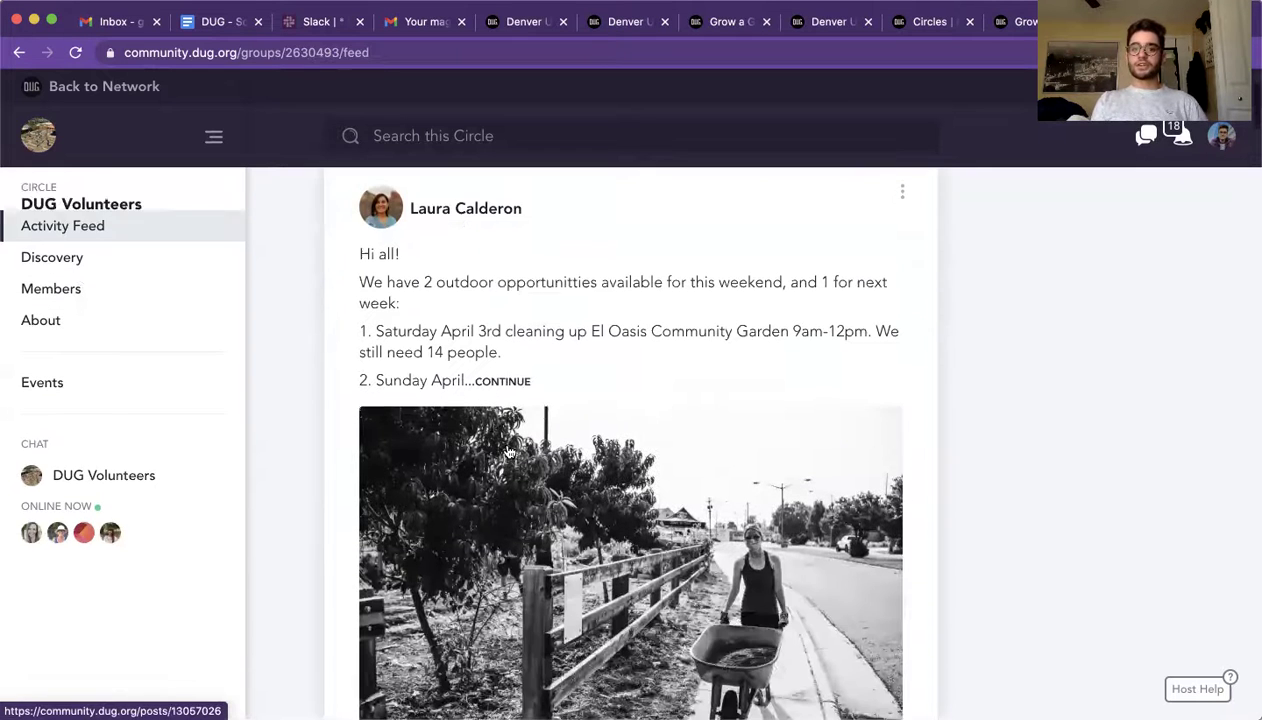
scroll(508, 452, down, 9)
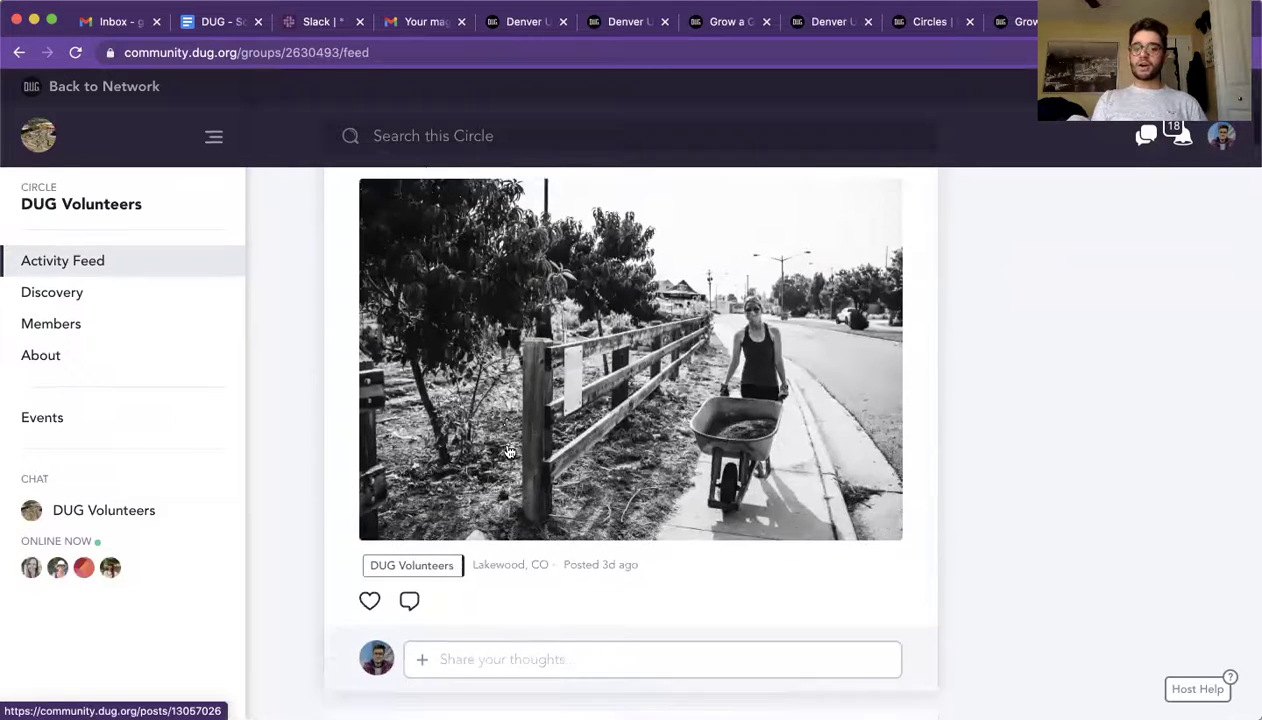
scroll(508, 452, down, 2)
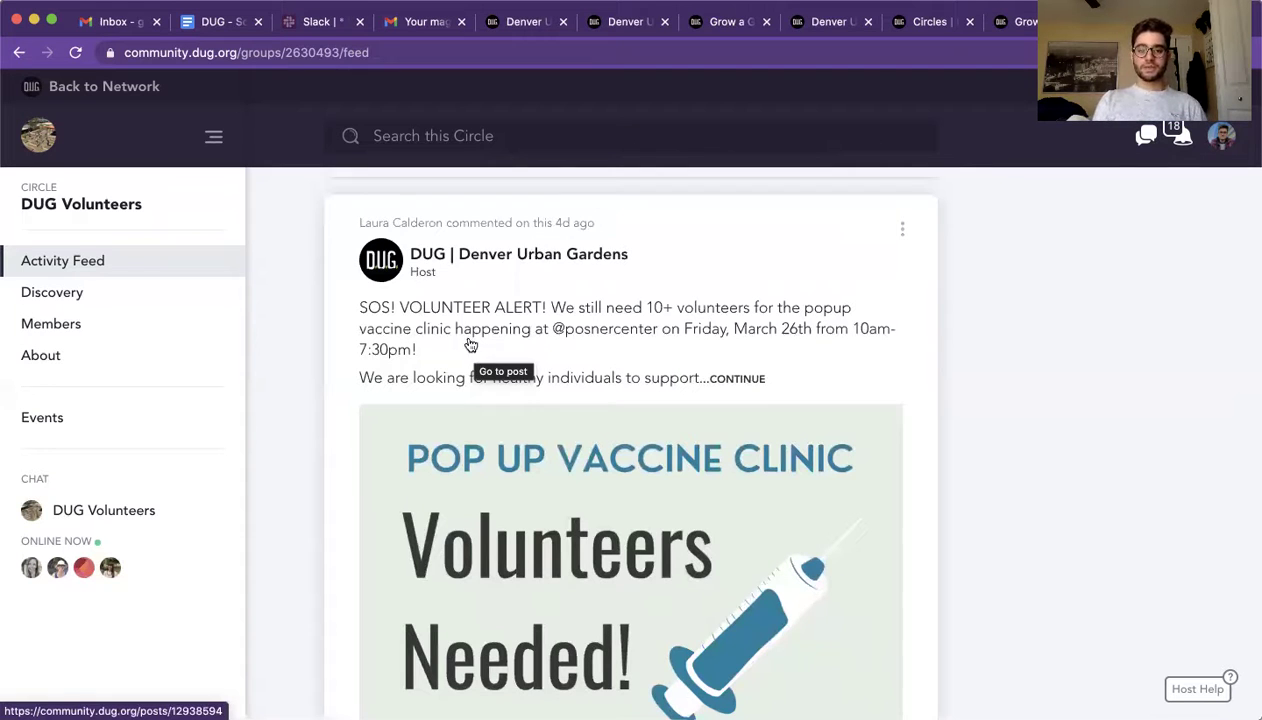
scroll(674, 346, down, 5)
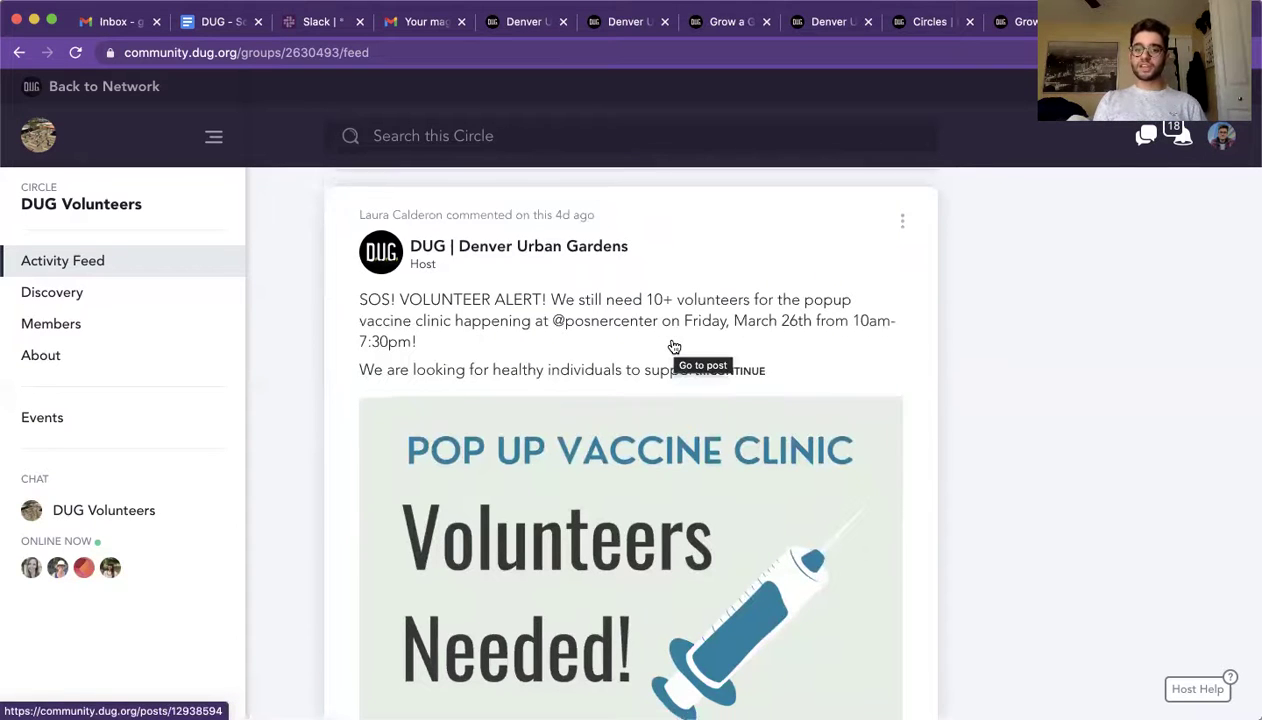
scroll(640, 492, down, 9)
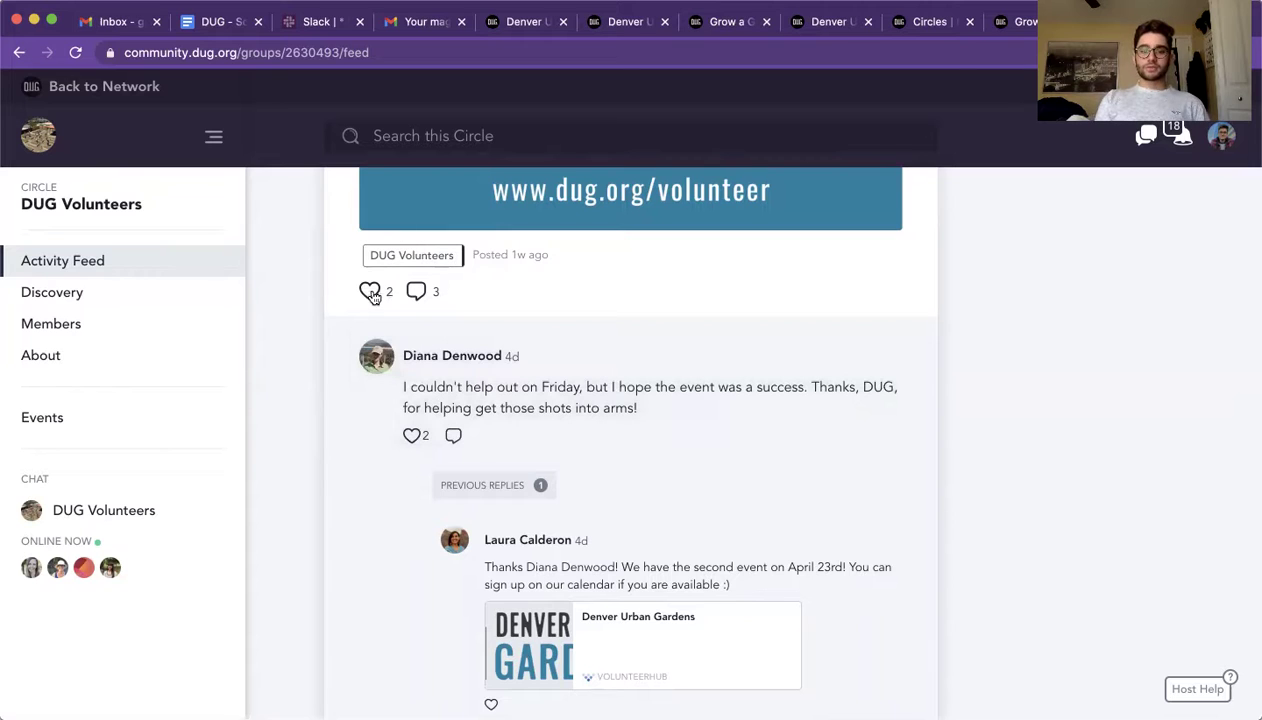
mouse_move(371, 297)
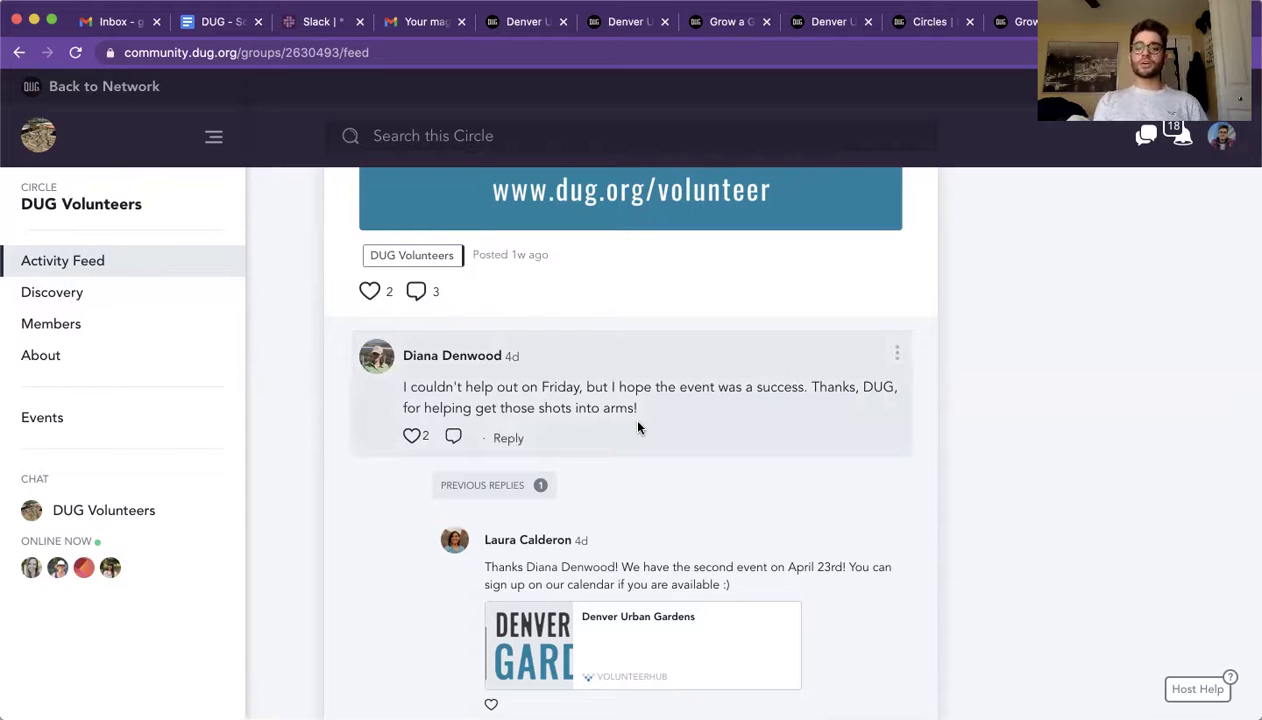
scroll(638, 428, down, 5)
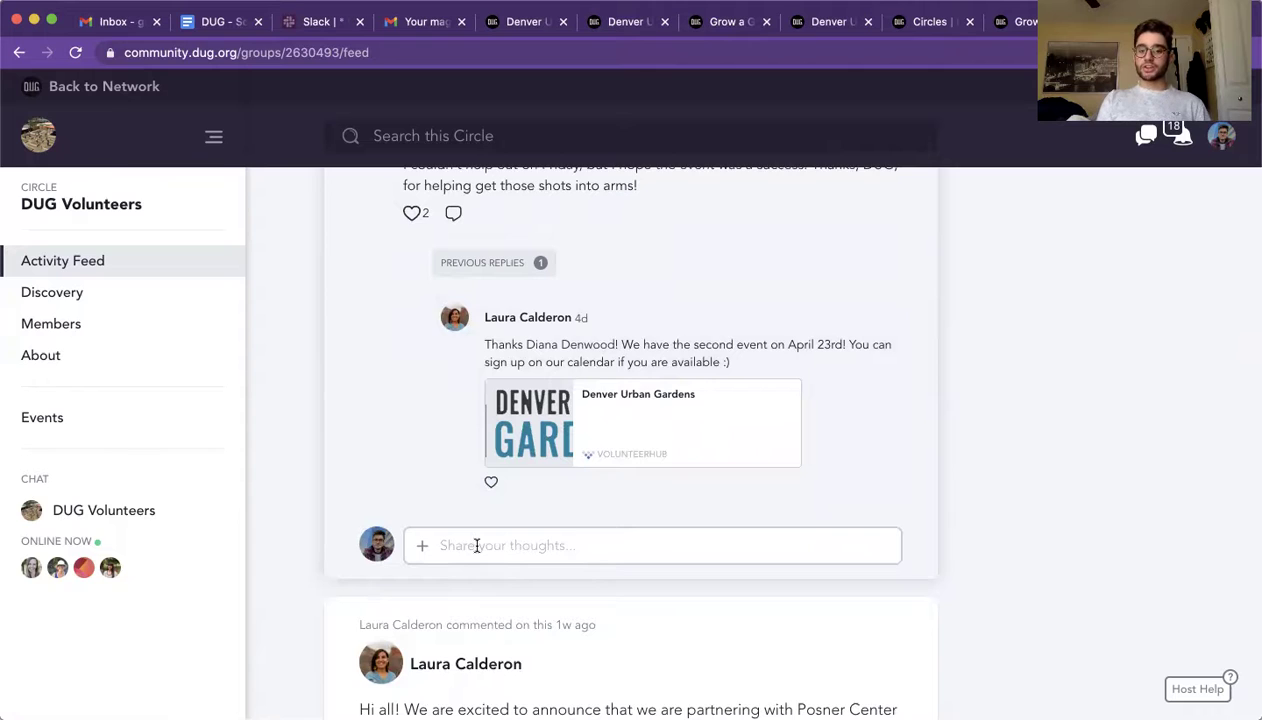
click(476, 545)
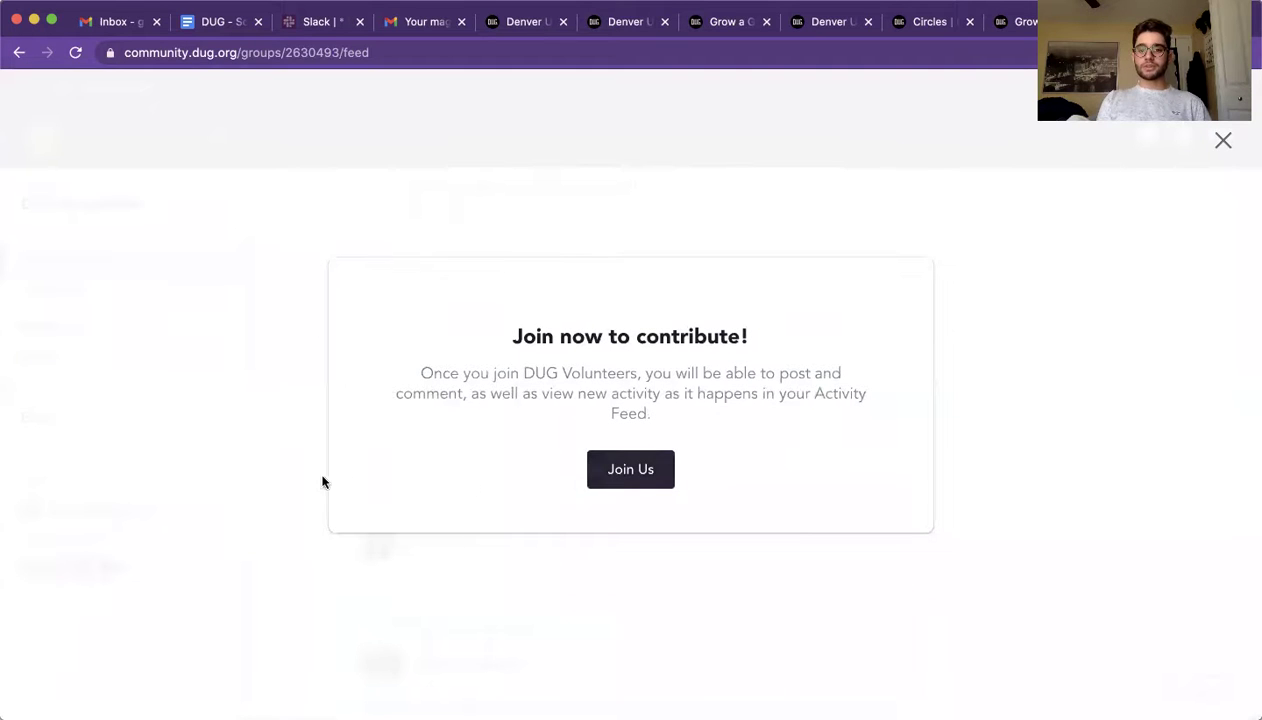
click(1224, 139)
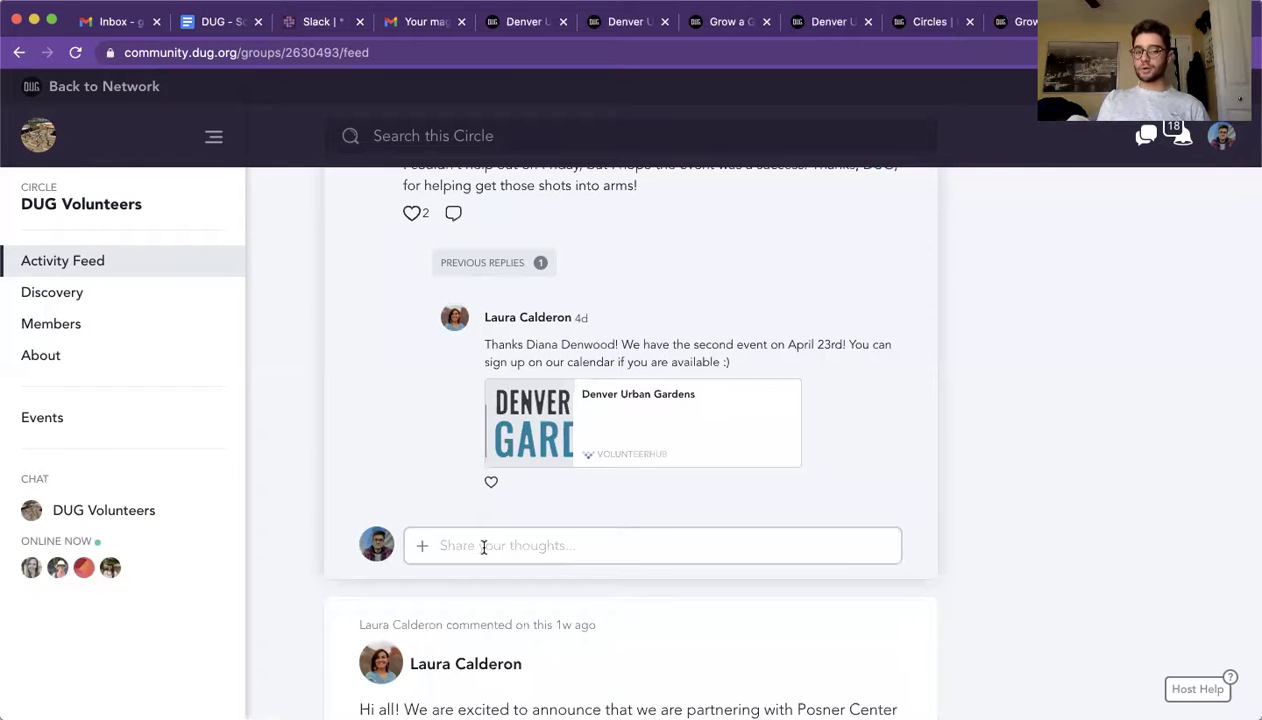
scroll(483, 548, up, 10)
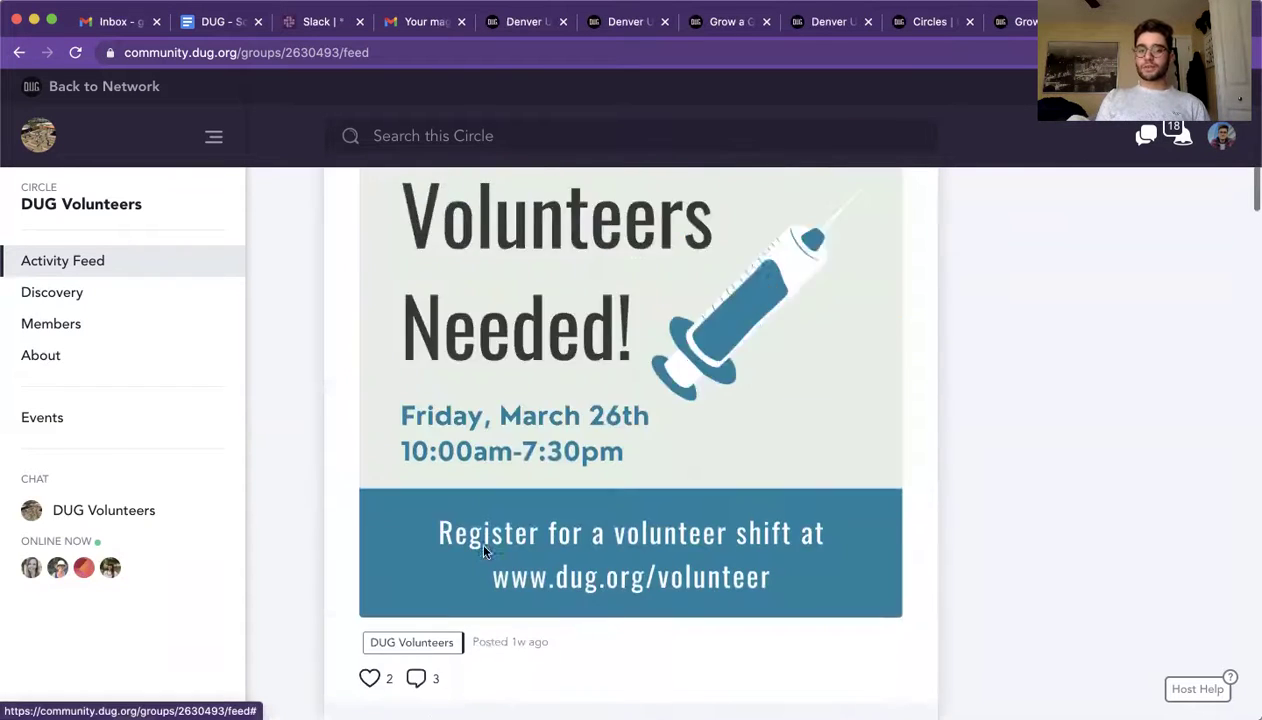
scroll(483, 548, up, 8)
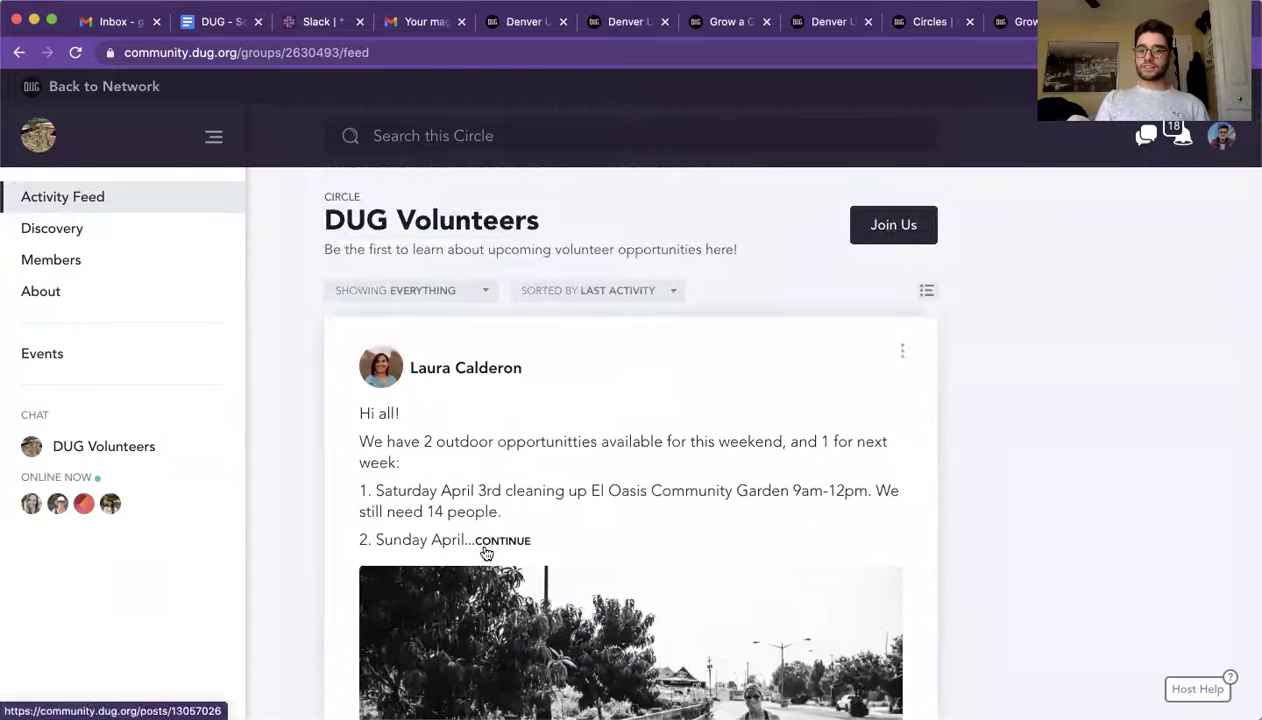